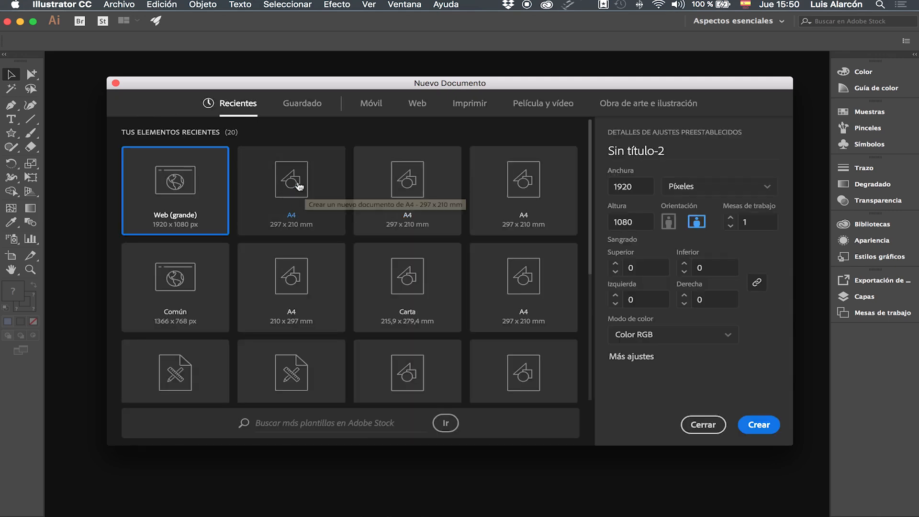
Step: Create a landscape A4 document of 297 x 210 mm with one artboard, named "alinear"
click(299, 185)
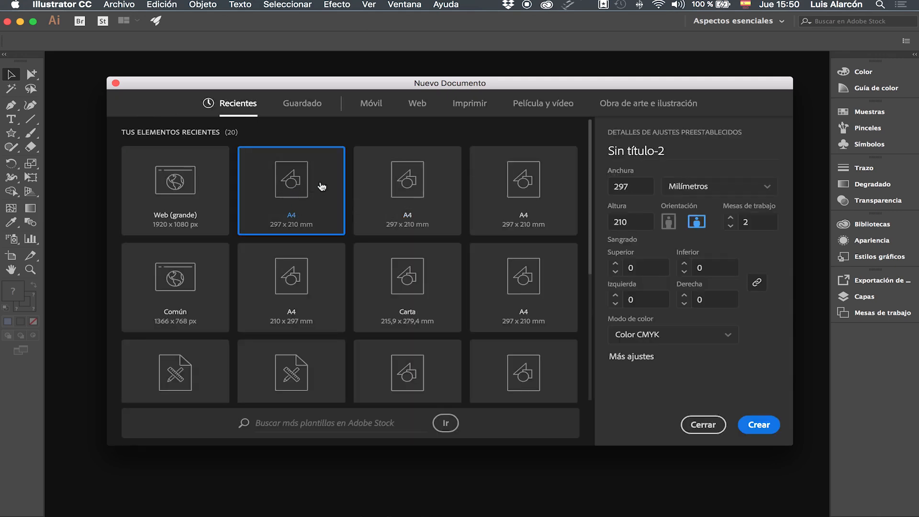
click(731, 227)
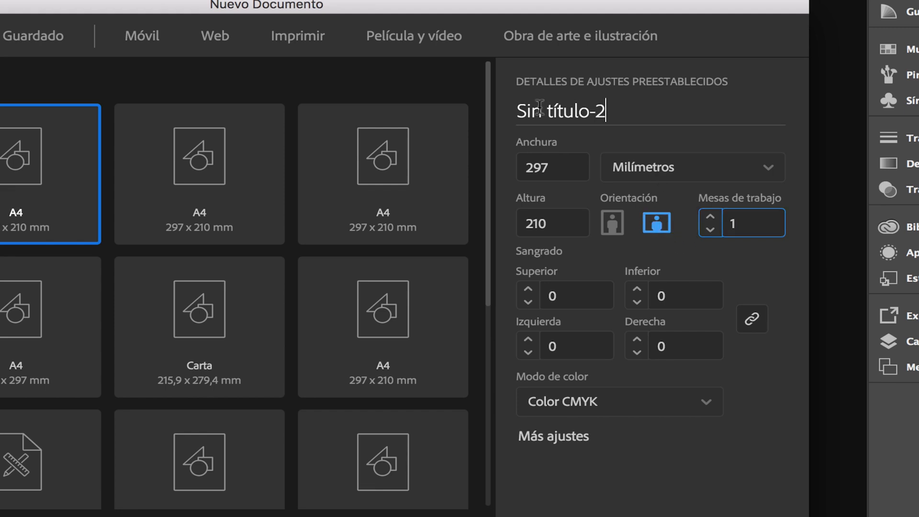
click(580, 110)
text(alinear)
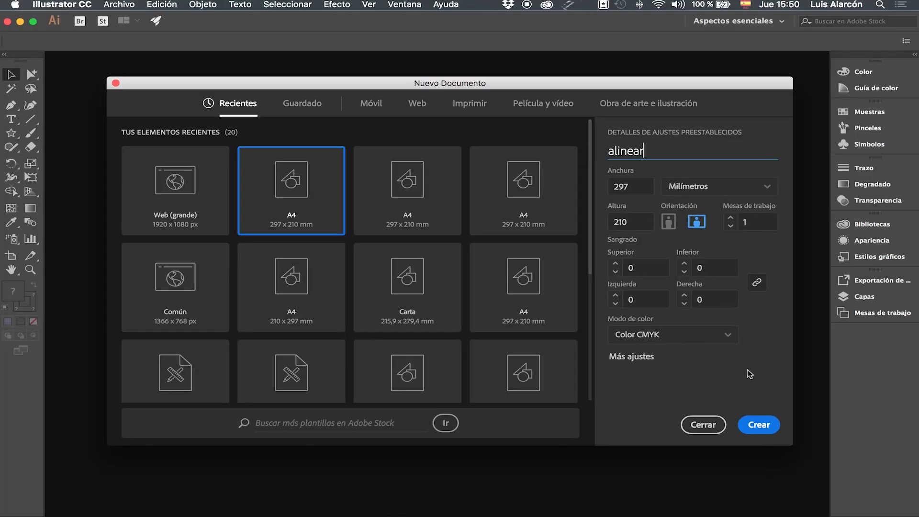
click(759, 425)
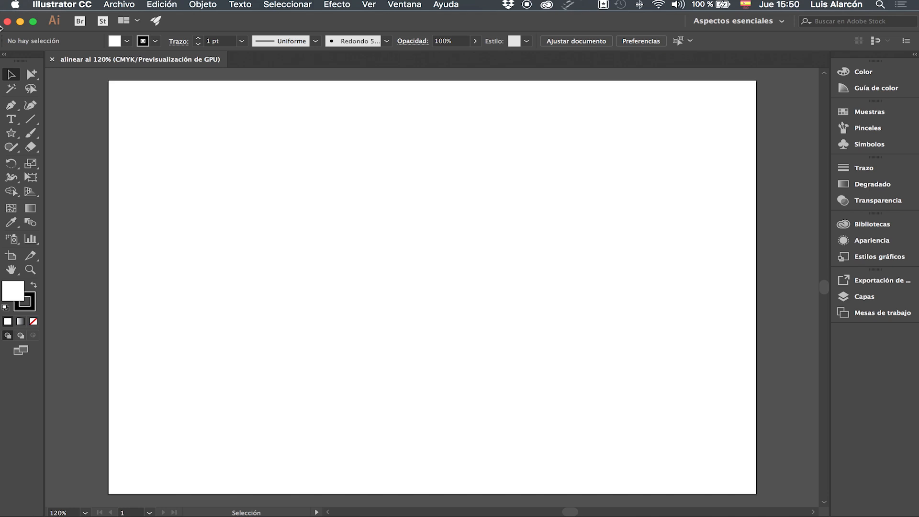
Step: Draw a rectangle slightly left of the artboard's centre with the Rectangle tool and fill it with red
click(11, 134)
drag(11, 134, 39, 137)
drag(307, 213, 390, 276)
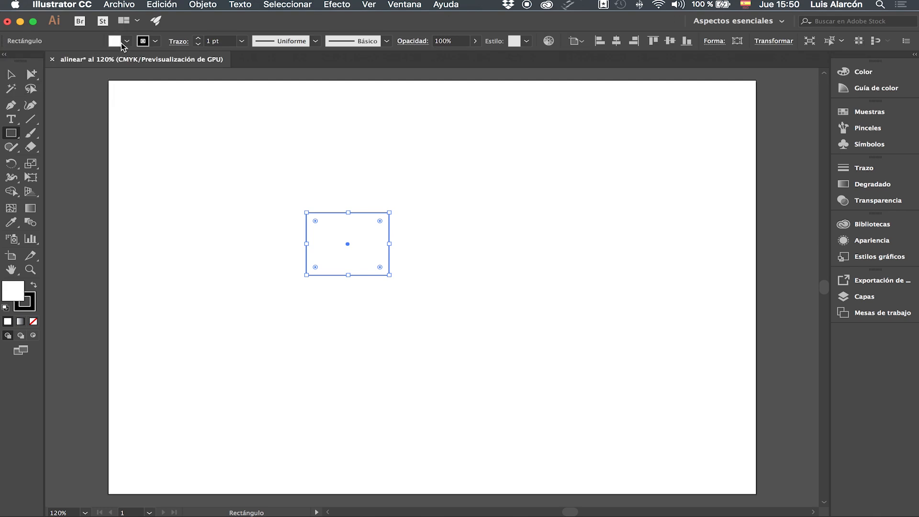
click(127, 40)
click(42, 61)
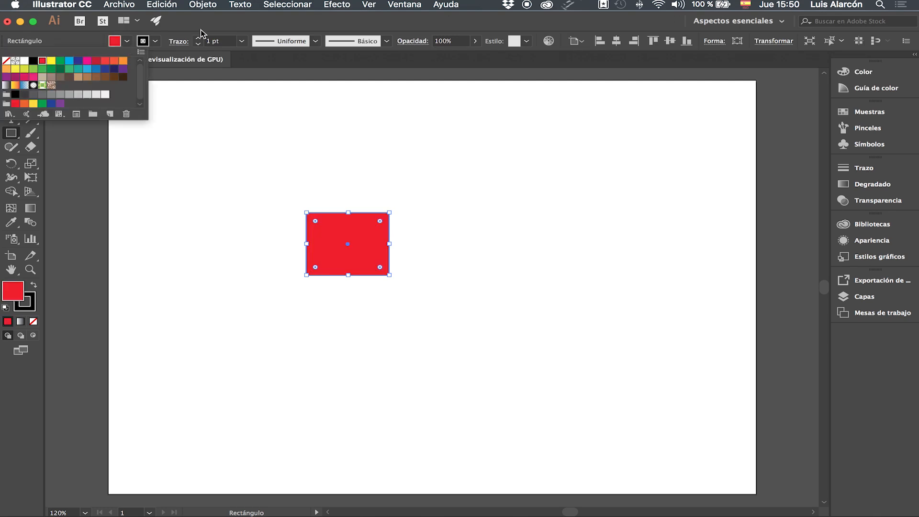
Step: Move the red rectangle slightly right and down toward the middle of the artboard and deselect it
click(9, 74)
drag(348, 242, 400, 259)
click(541, 249)
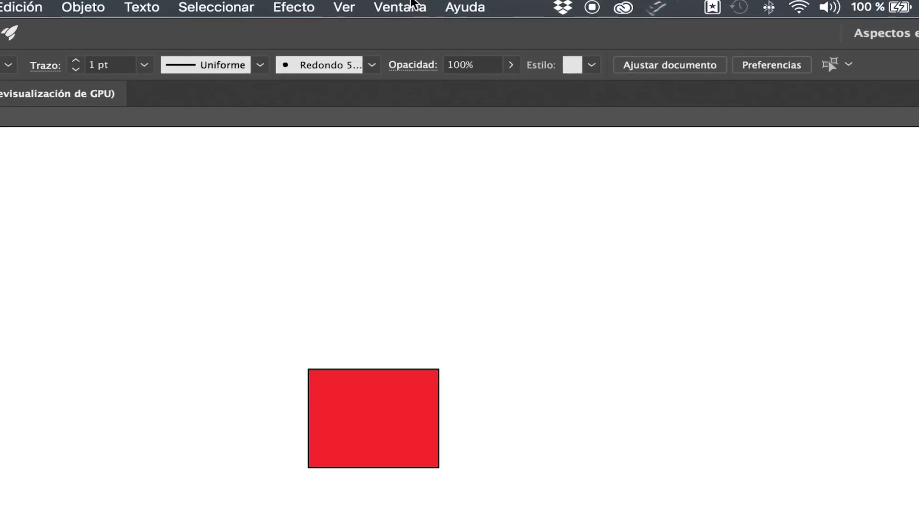
Step: Show the Alinear (Align) panel and place it beside the red rectangle
click(405, 4)
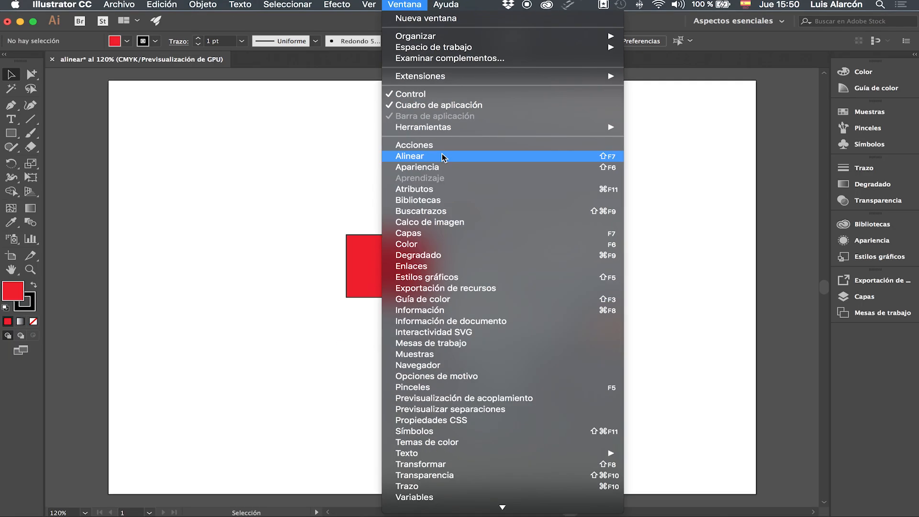
click(453, 190)
drag(547, 67, 606, 170)
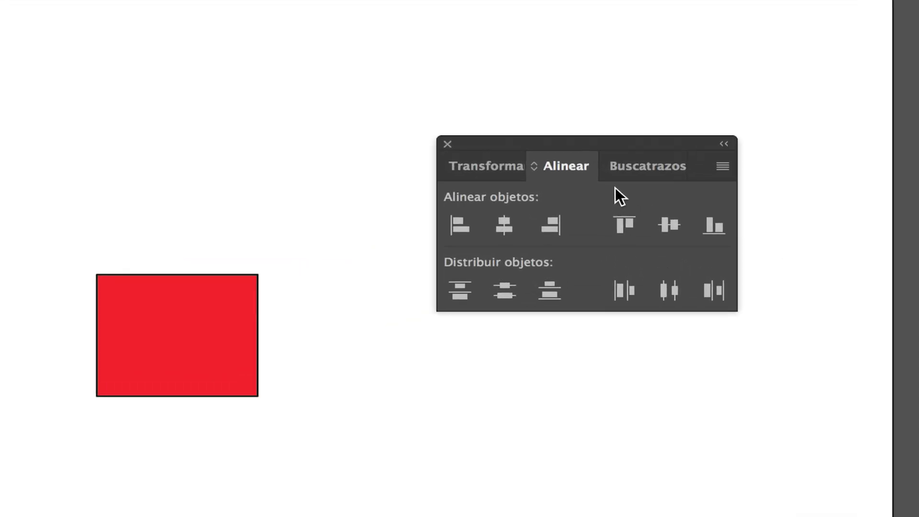
Step: Look at the Transformar and Buscatrazos options grouped with Alinear, and return to the Alinear options
click(483, 163)
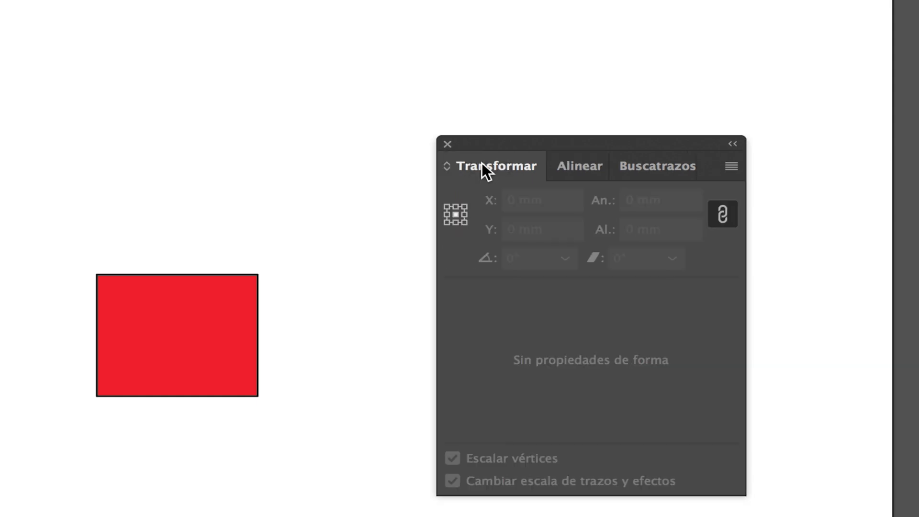
click(645, 165)
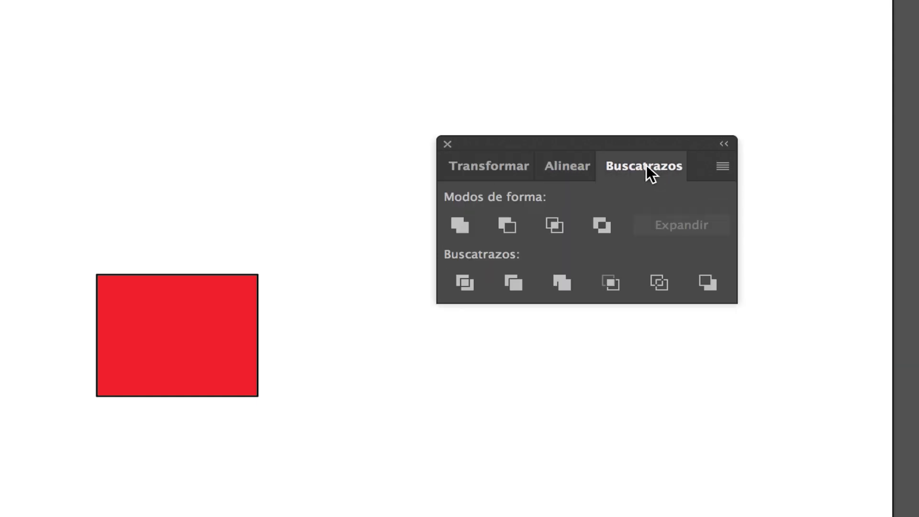
click(570, 162)
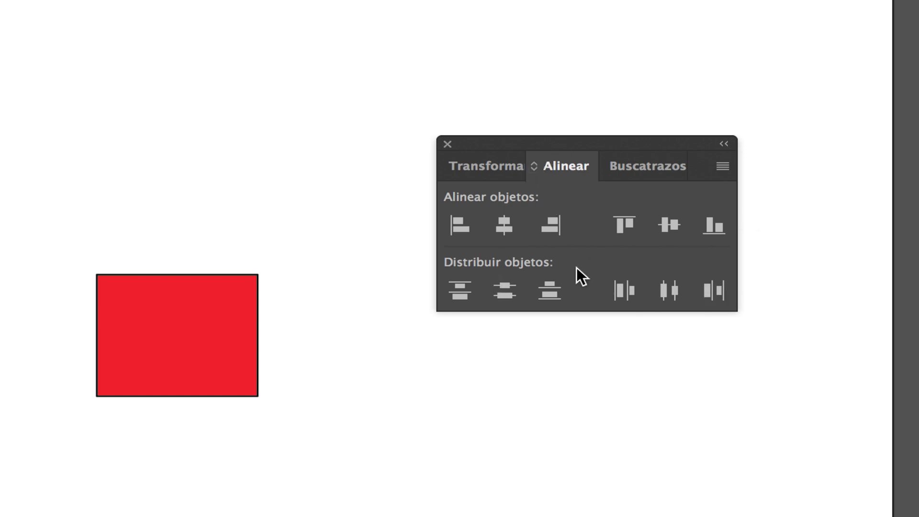
Step: Cycle the Alinear panel through its collapsed and expanded sizes, leaving the Distribuir espaciado and Alinear con options shown
click(535, 166)
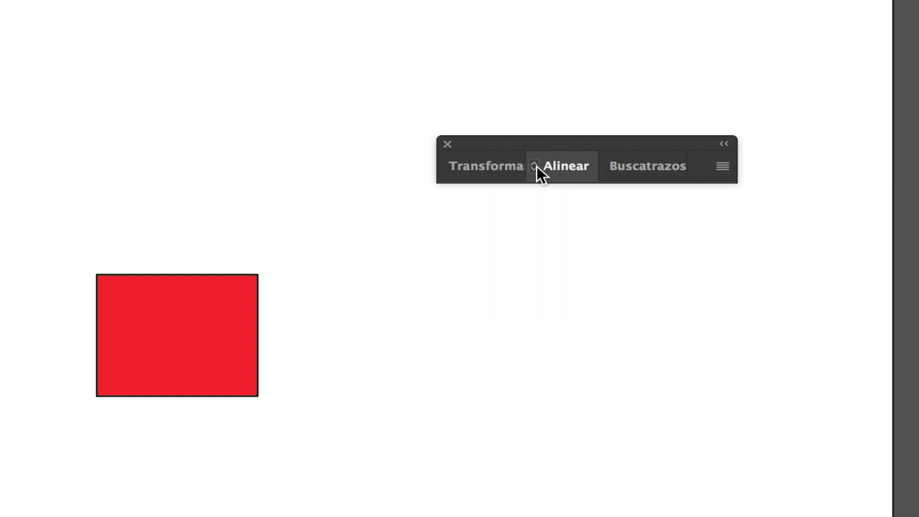
click(535, 165)
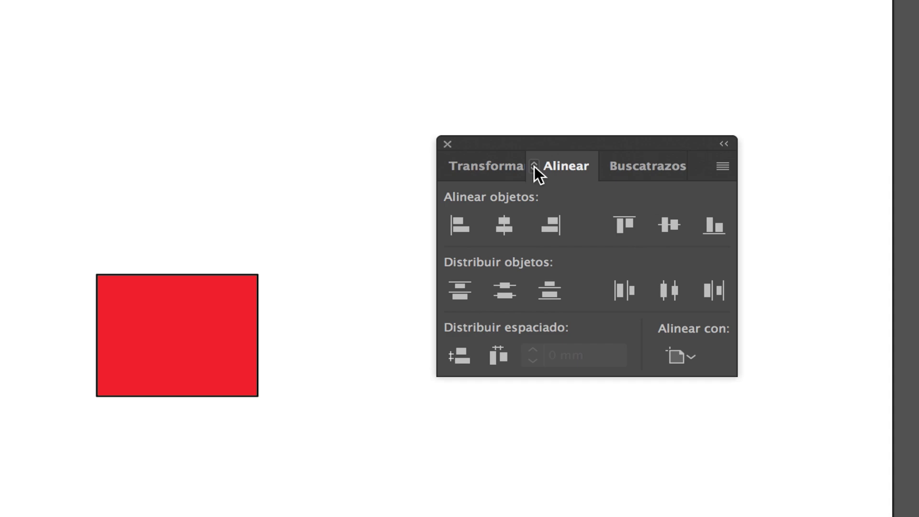
click(535, 166)
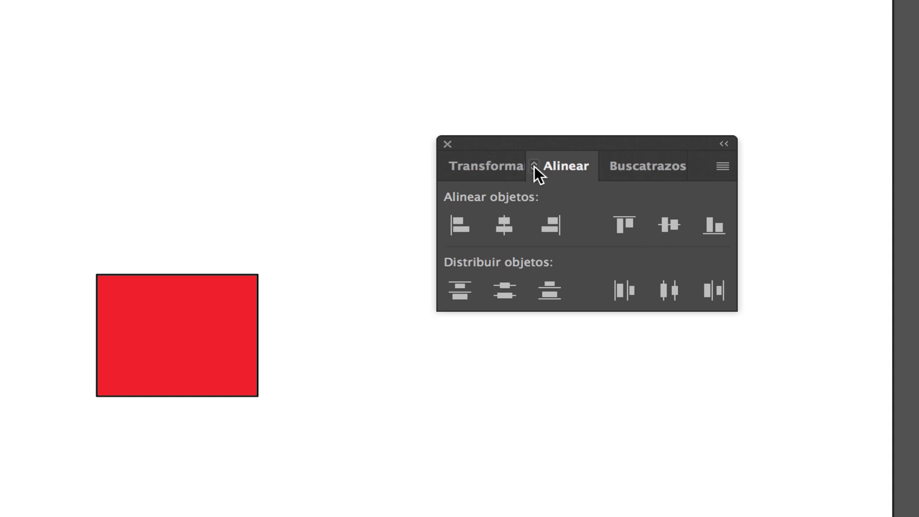
click(535, 166)
click(535, 167)
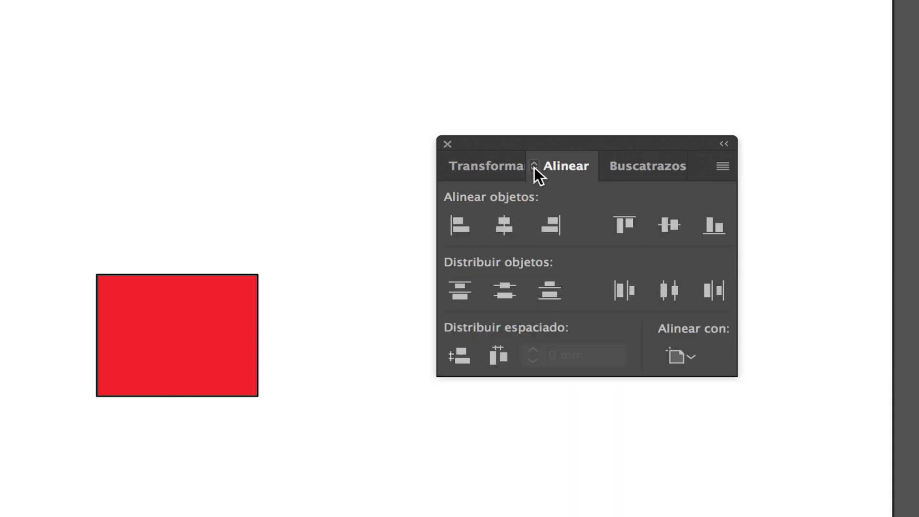
click(534, 165)
click(534, 165)
click(535, 165)
click(534, 165)
click(535, 165)
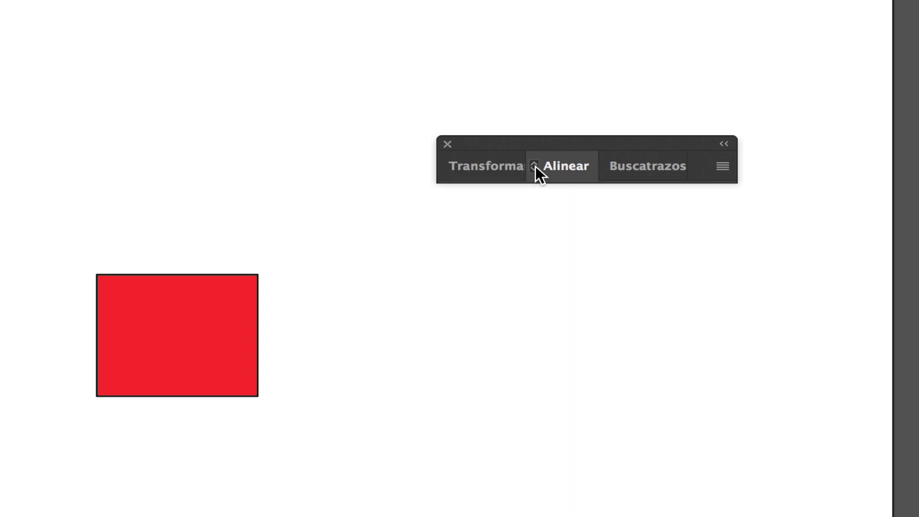
click(535, 166)
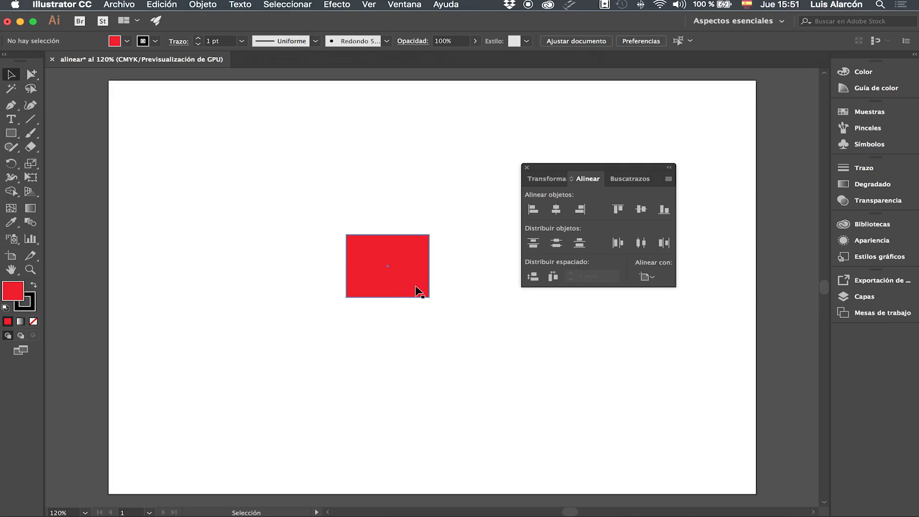
Step: Align the red rectangle to the artboard's left edge using Alinear con mesa de trabajo
click(408, 266)
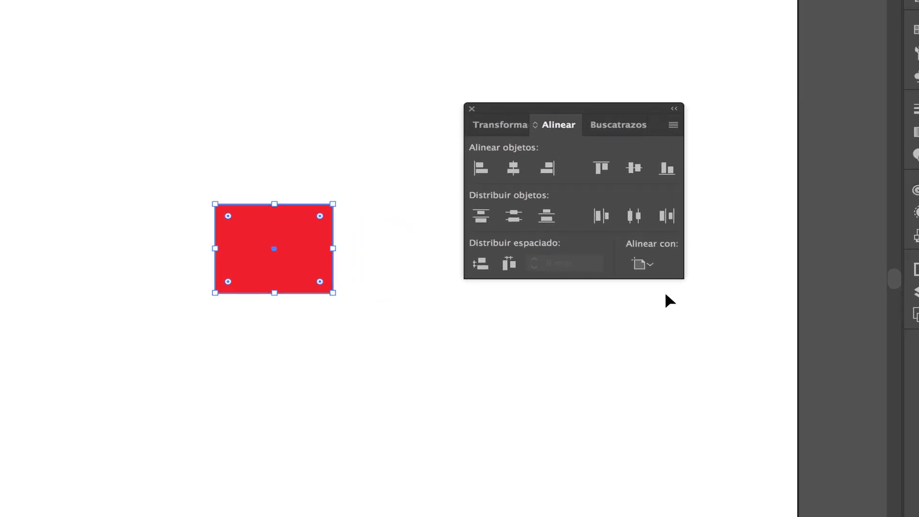
click(642, 264)
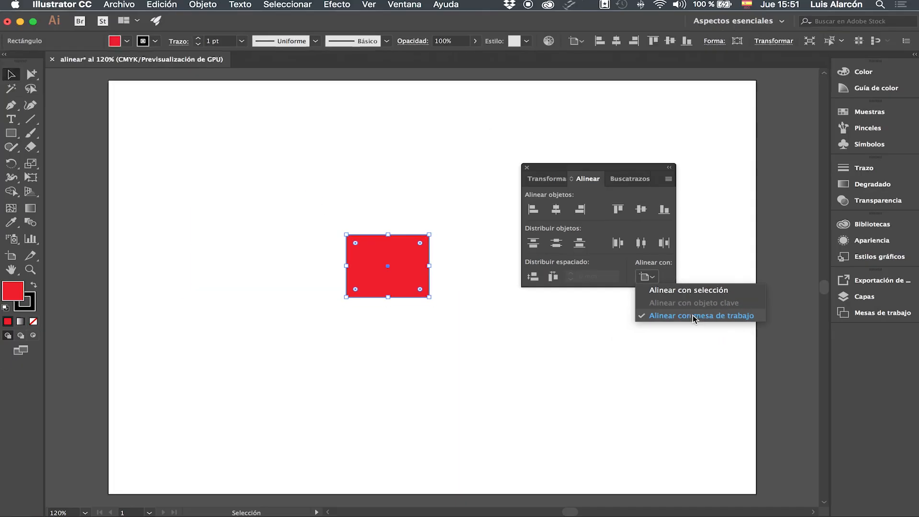
click(713, 320)
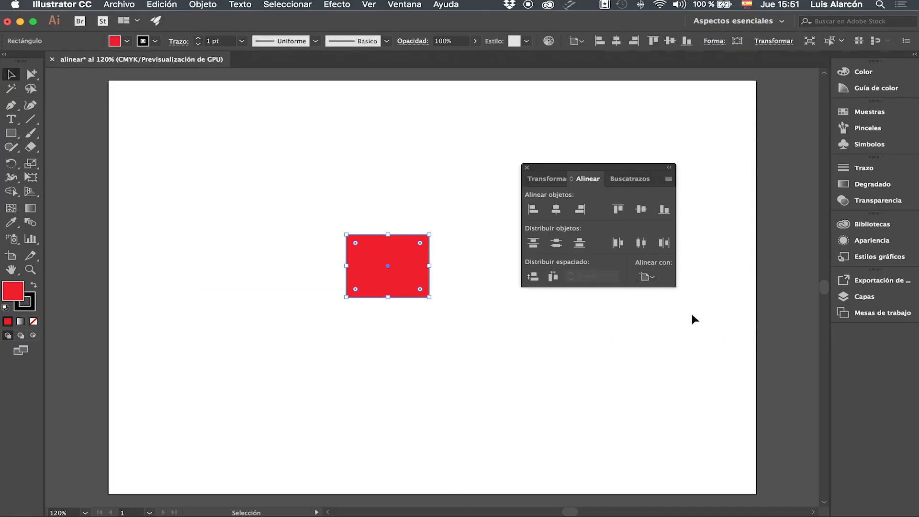
click(533, 209)
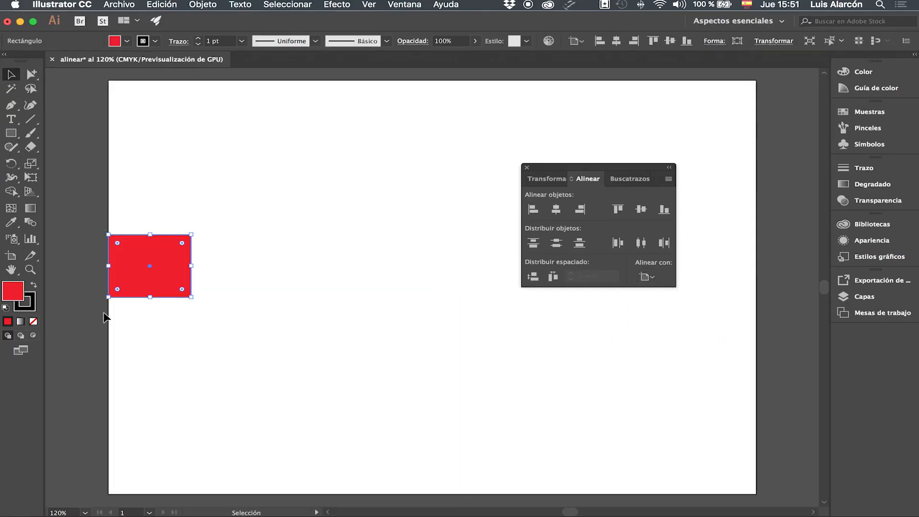
Step: Align the rectangle to the artboard's right edge, and centre it horizontally, keeping the Alinear panel out of the way
drag(583, 168, 449, 173)
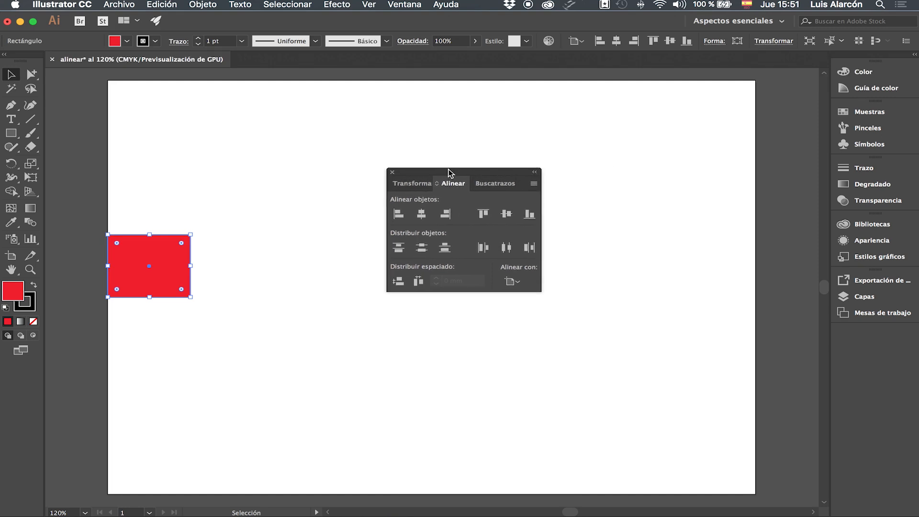
click(446, 214)
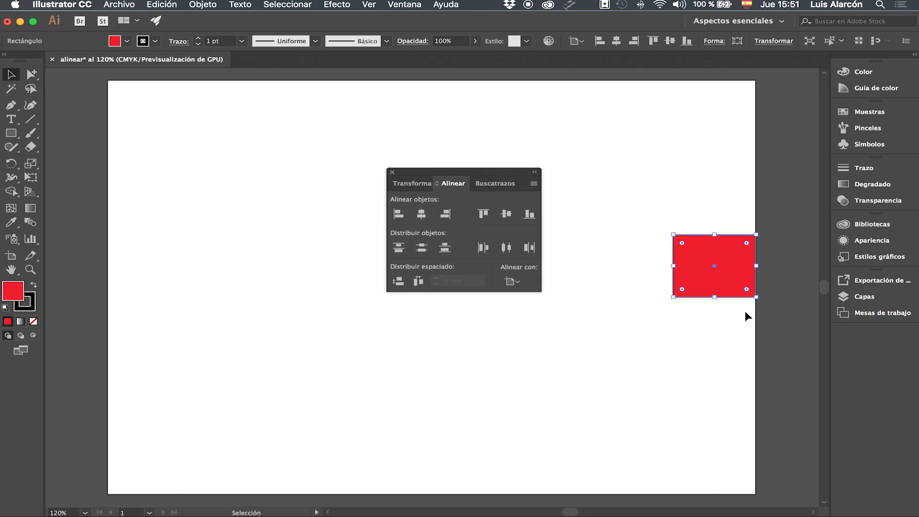
drag(461, 176, 225, 176)
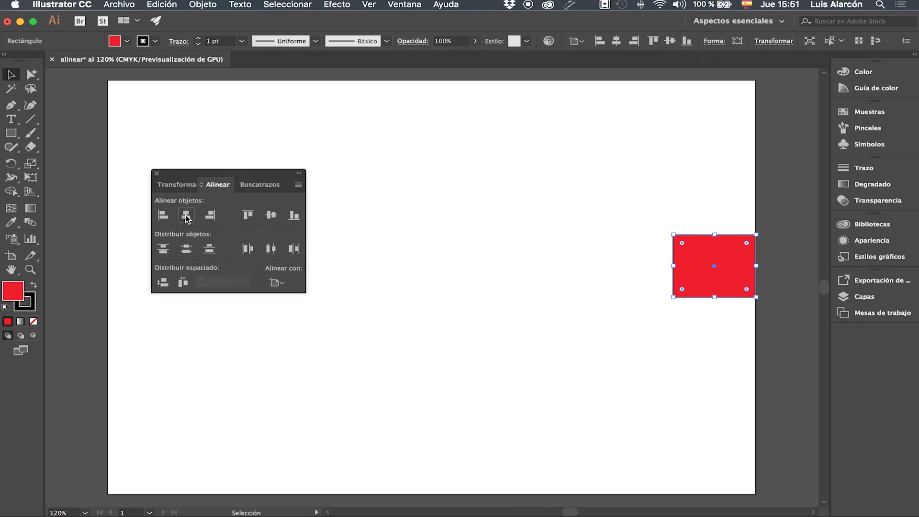
click(186, 216)
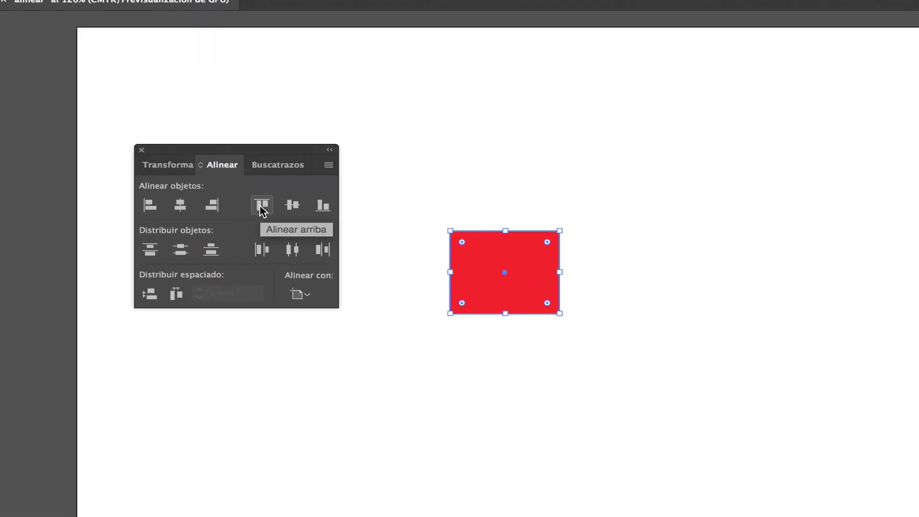
Step: Align the rectangle to the artboard's top and bottom edges in turn, and centre it vertically and horizontally
click(262, 205)
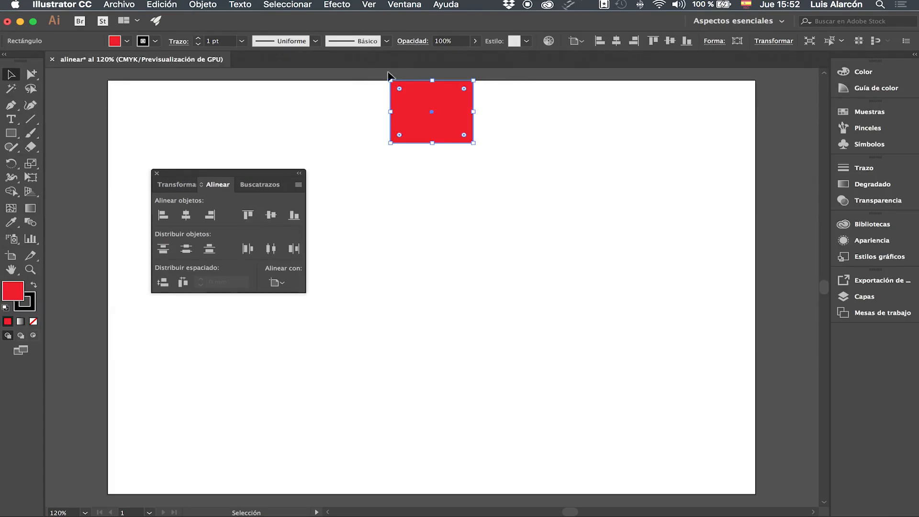
click(294, 216)
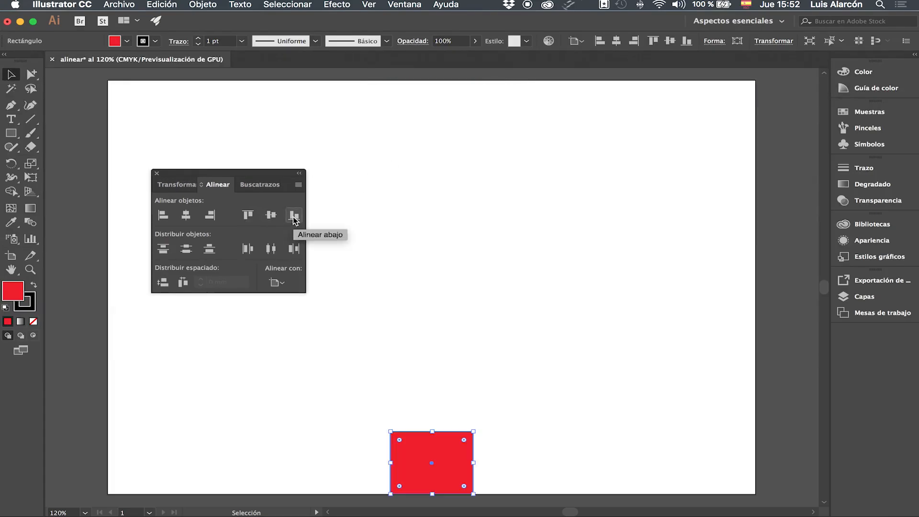
click(271, 216)
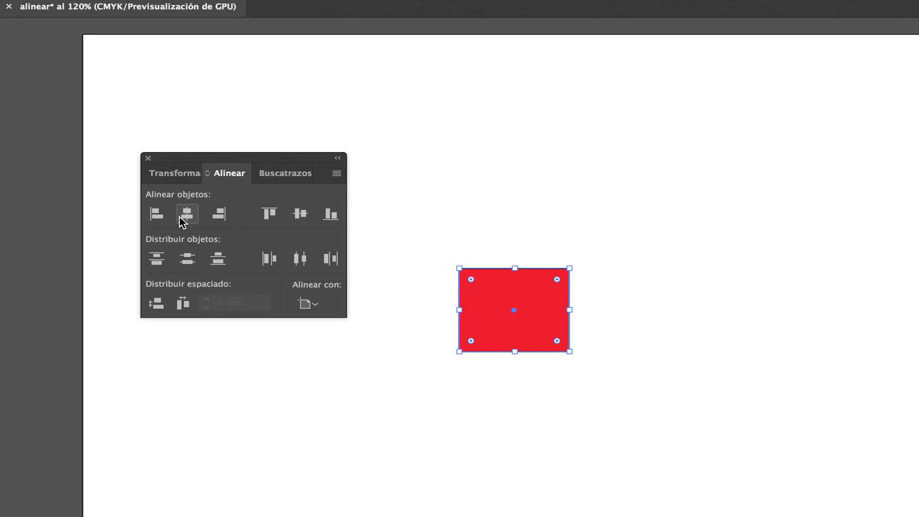
click(185, 217)
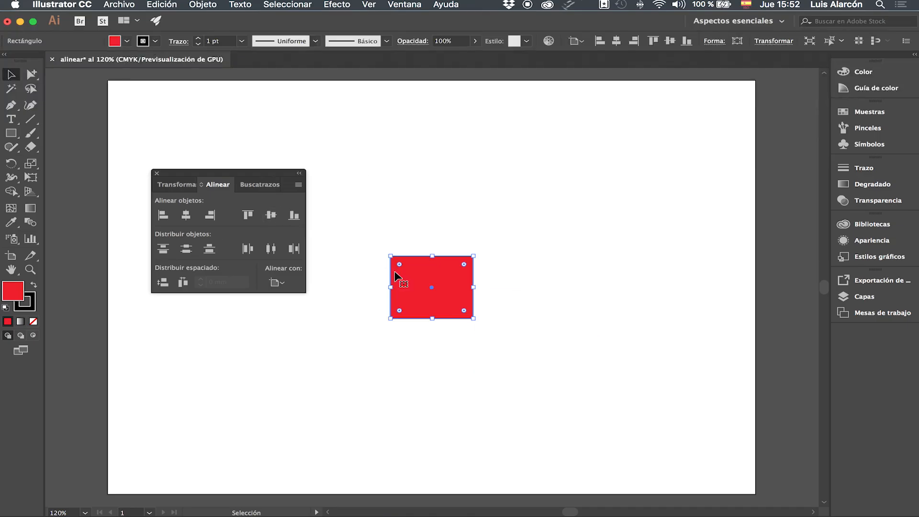
Step: Move the rectangle to the artboard's upper right area and centre it again both horizontally and vertically
drag(533, 290, 478, 168)
drag(402, 181, 649, 148)
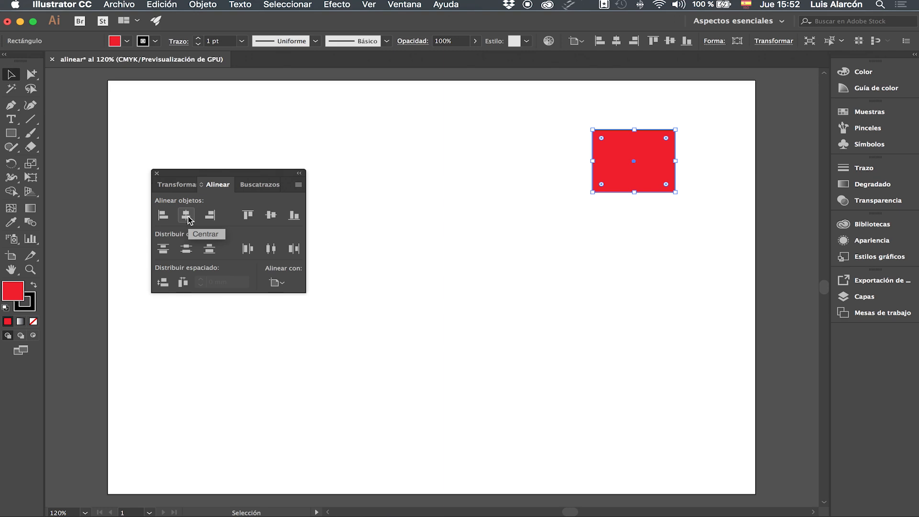
click(188, 217)
click(270, 214)
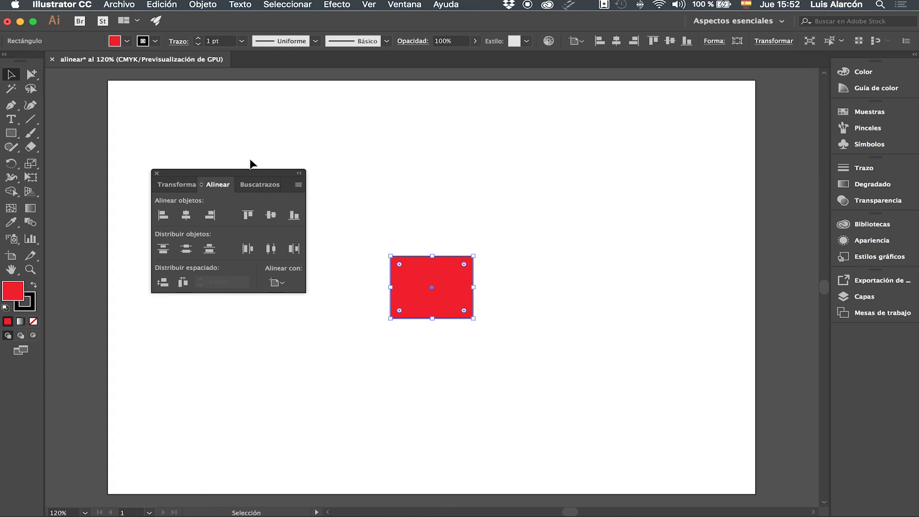
Step: Place the Alinear panel to the right of the rectangle, and move the rectangle left of the artboard's centre, leaving it deselected
drag(232, 174, 666, 220)
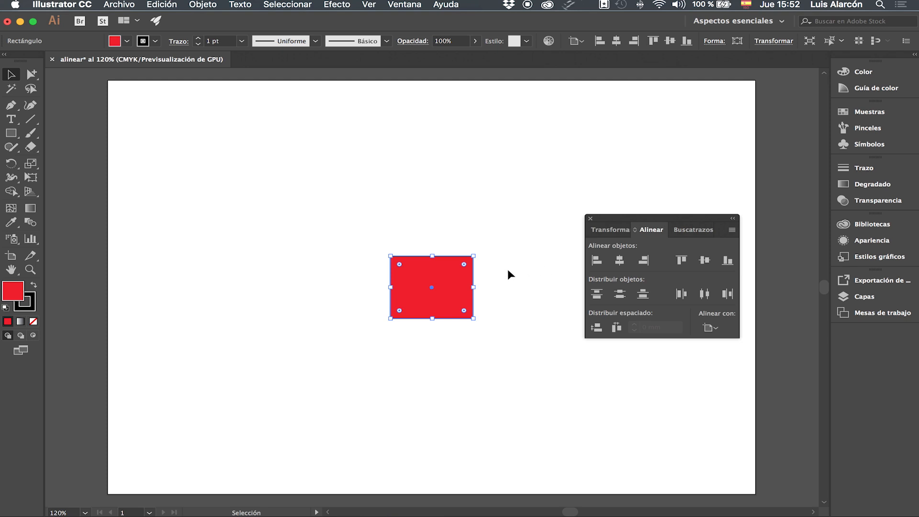
click(518, 222)
drag(442, 277, 335, 279)
click(440, 277)
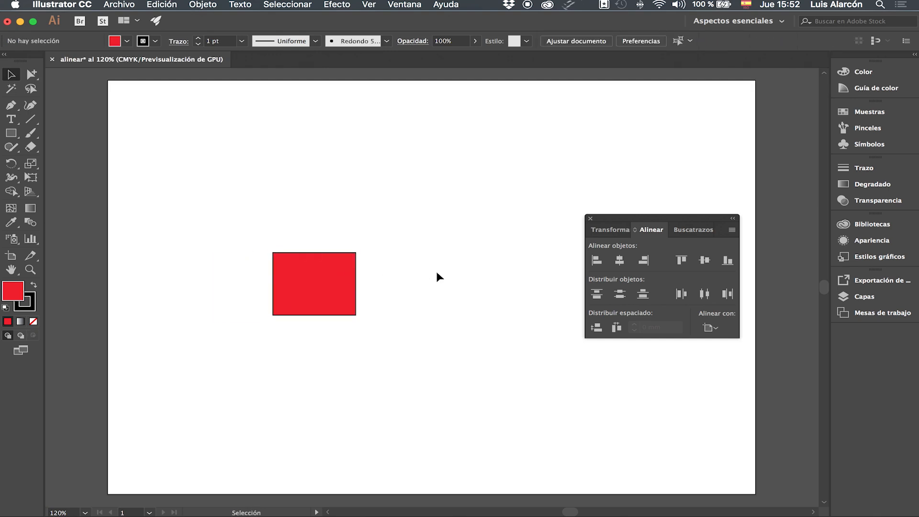
Step: Draw an ellipse to the right of the red rectangle, fill it with light blue, and leave it deselected
click(11, 133)
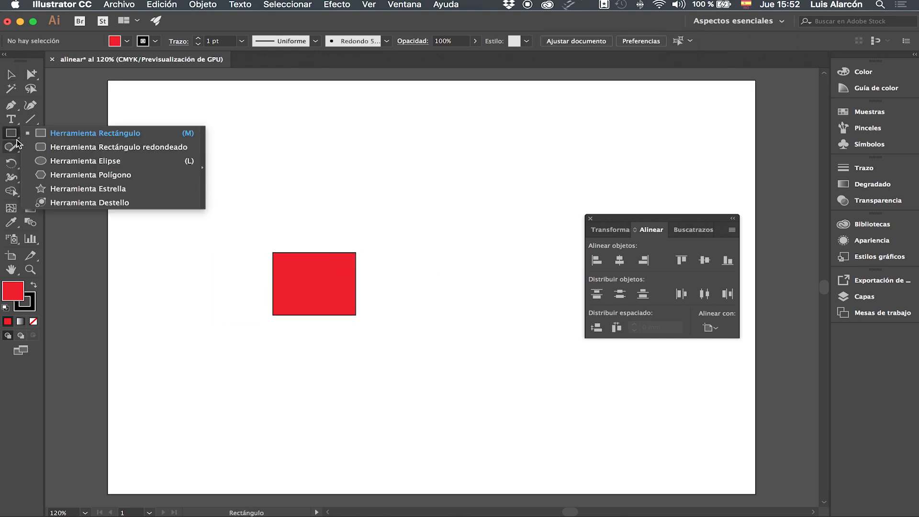
click(54, 161)
drag(396, 250, 468, 315)
click(128, 41)
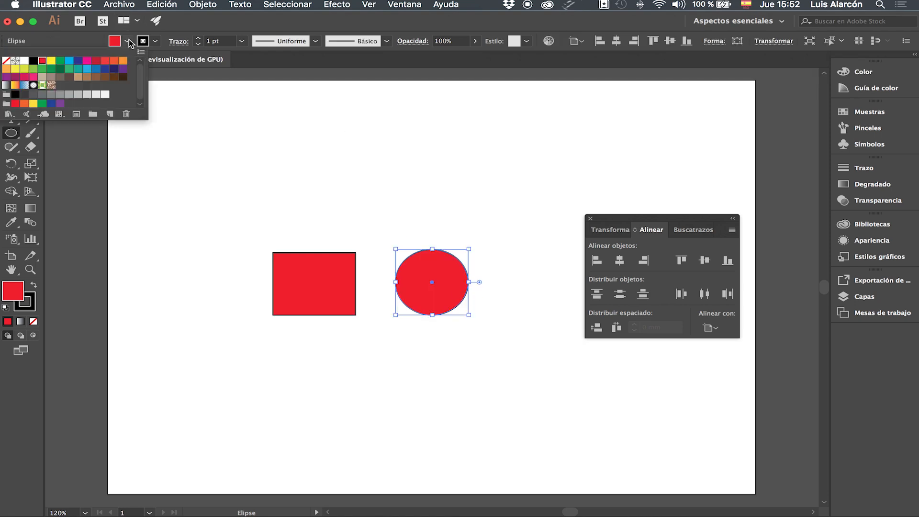
click(87, 68)
click(10, 75)
click(441, 190)
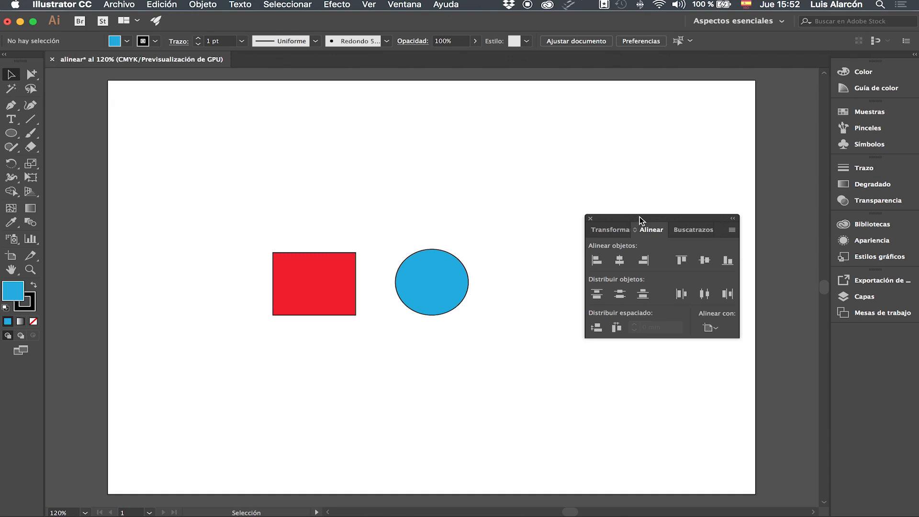
Step: Place the Alinear panel farther from the shapes, and move the blue ellipse right and slightly lower than the rectangle
drag(642, 220, 673, 219)
drag(447, 294, 501, 317)
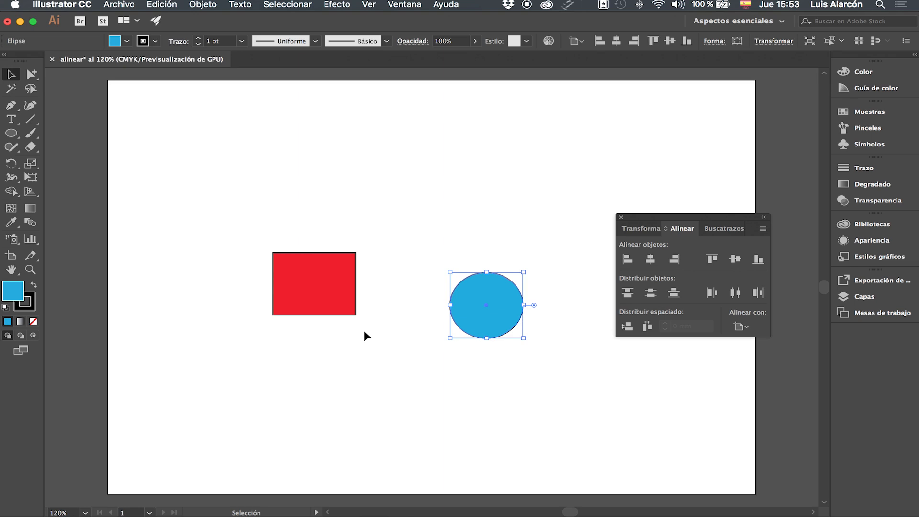
click(373, 341)
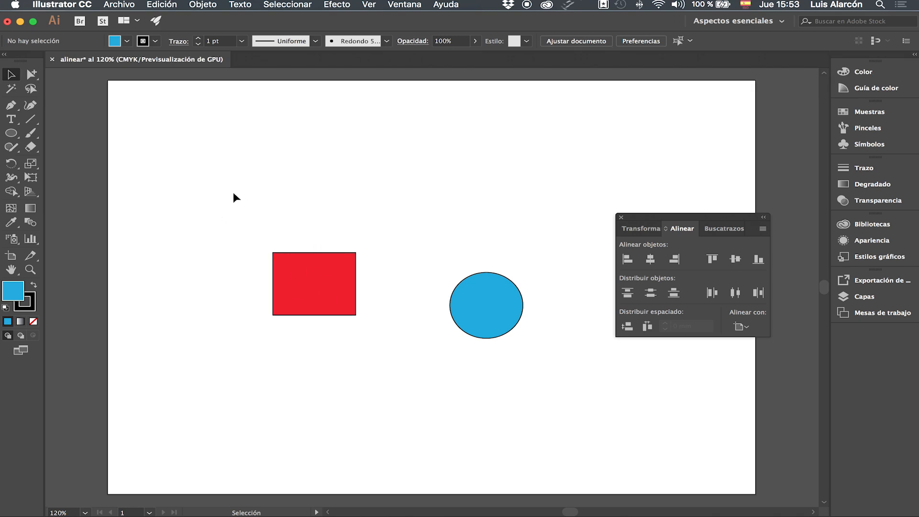
Step: Select both the rectangle and the ellipse, and place the Alinear panel slightly closer to them
drag(220, 178, 577, 421)
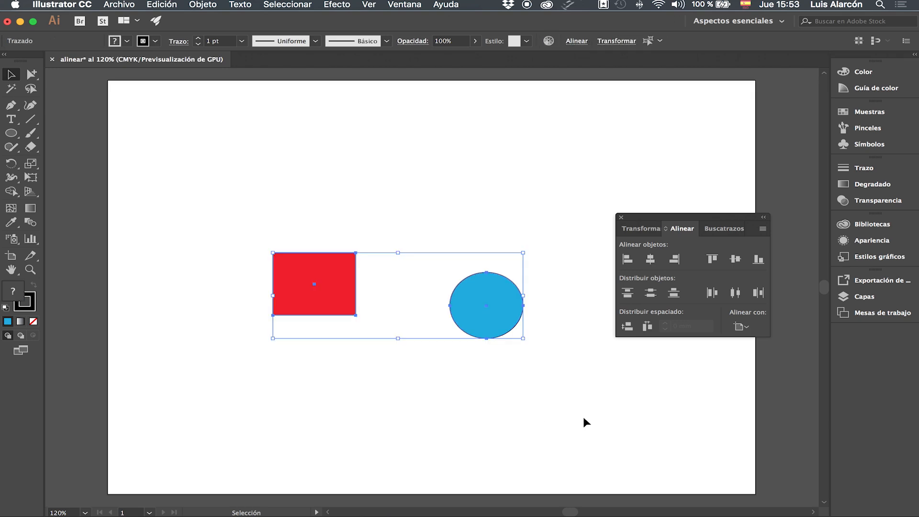
click(372, 136)
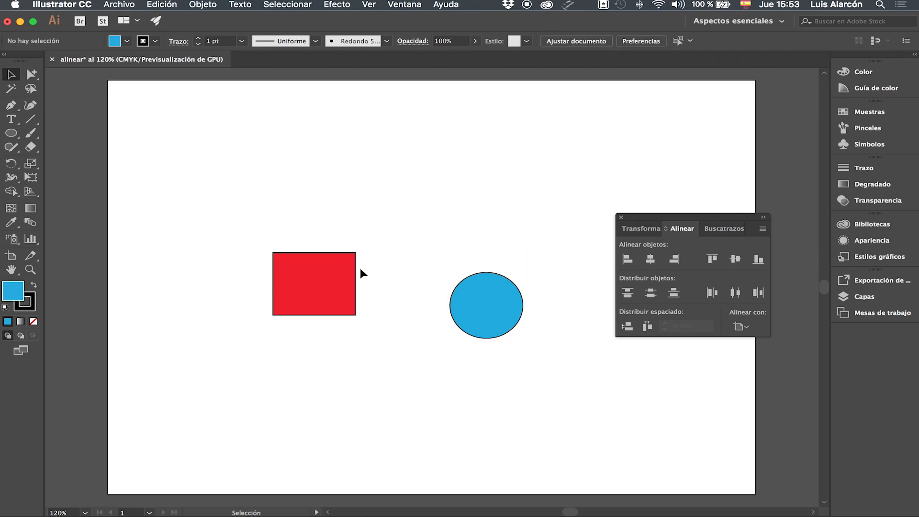
shift+click(344, 305)
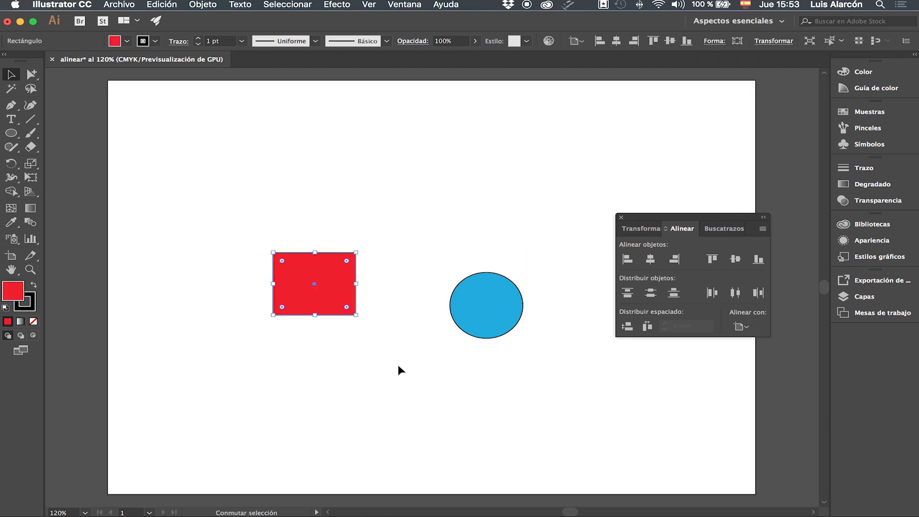
shift+click(503, 299)
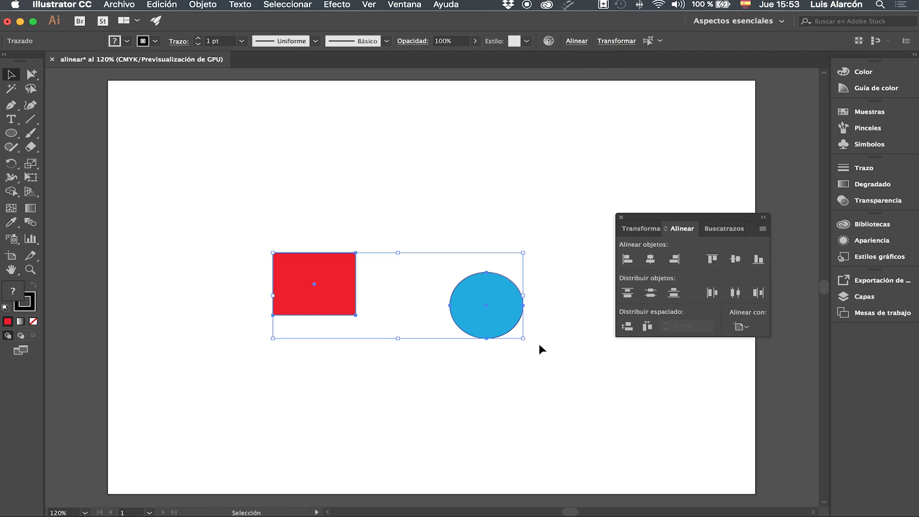
drag(651, 220, 636, 220)
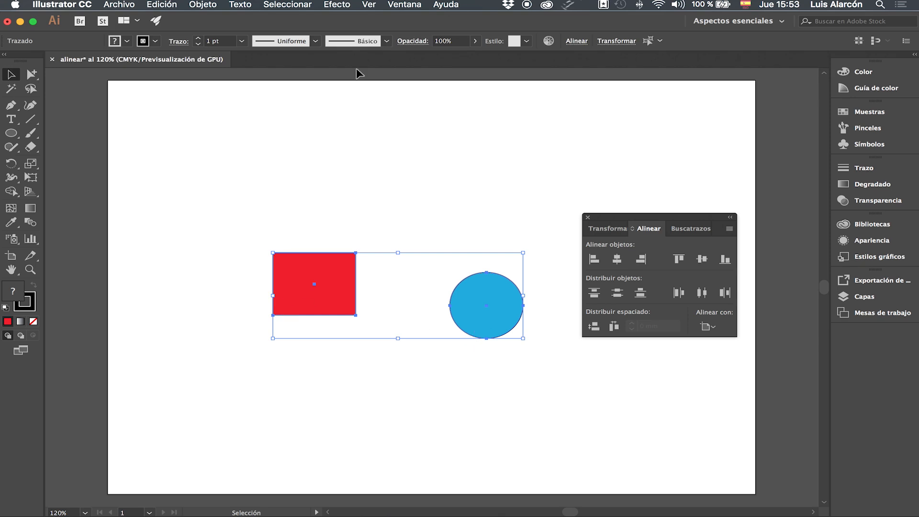
Step: Try aligning both shapes to the artboard's top edge, and undo that alignment
click(684, 264)
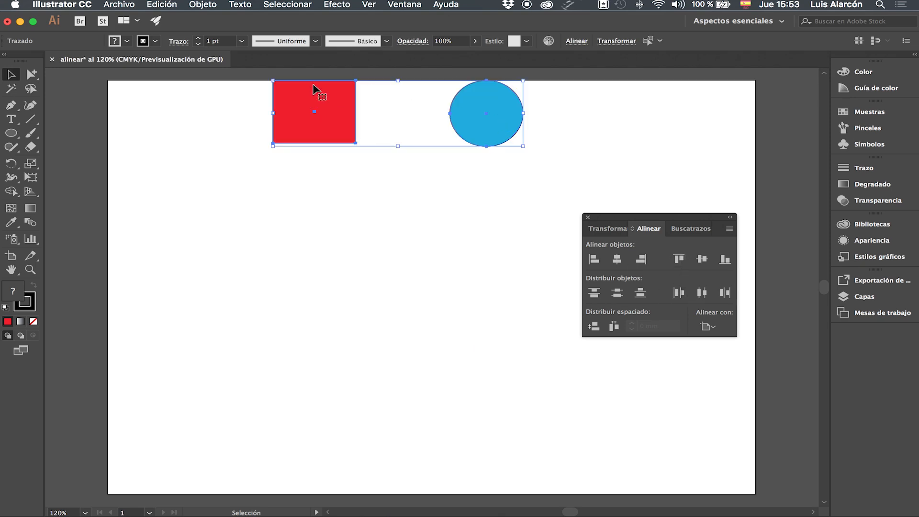
key(super+z)
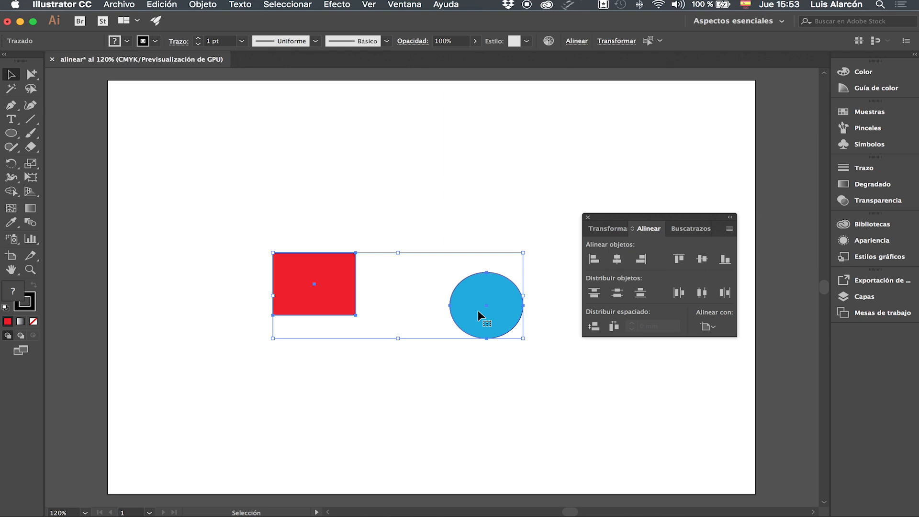
Step: Make the rectangle the key object and align the ellipse's top edge with it
click(314, 271)
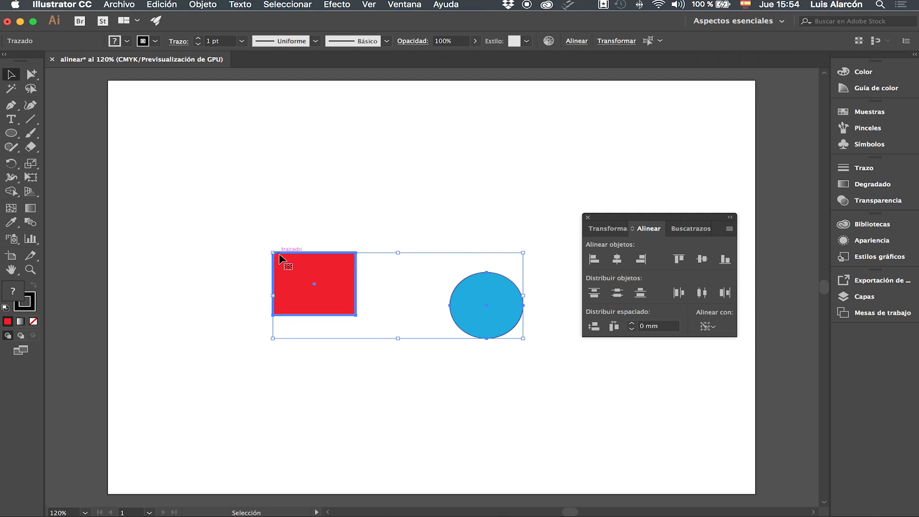
key(super+plus)
key(super+plus)
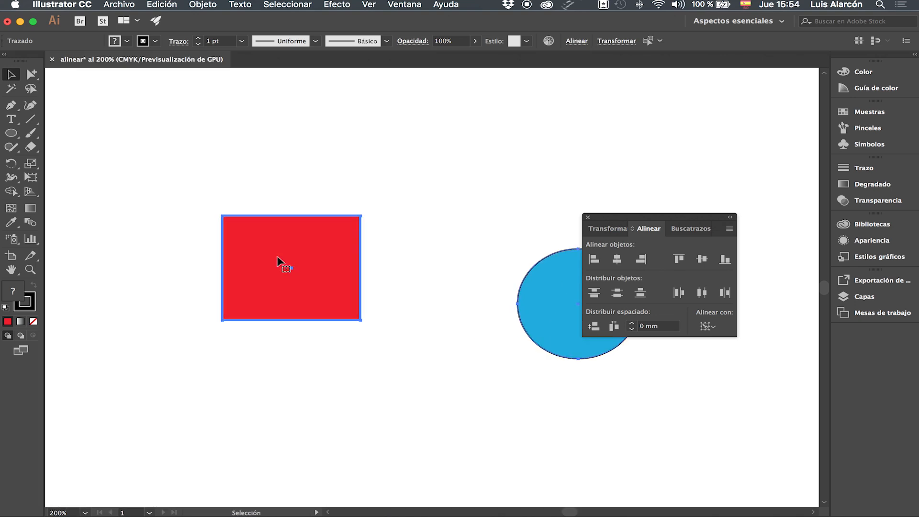
scroll(280, 262, right, 5)
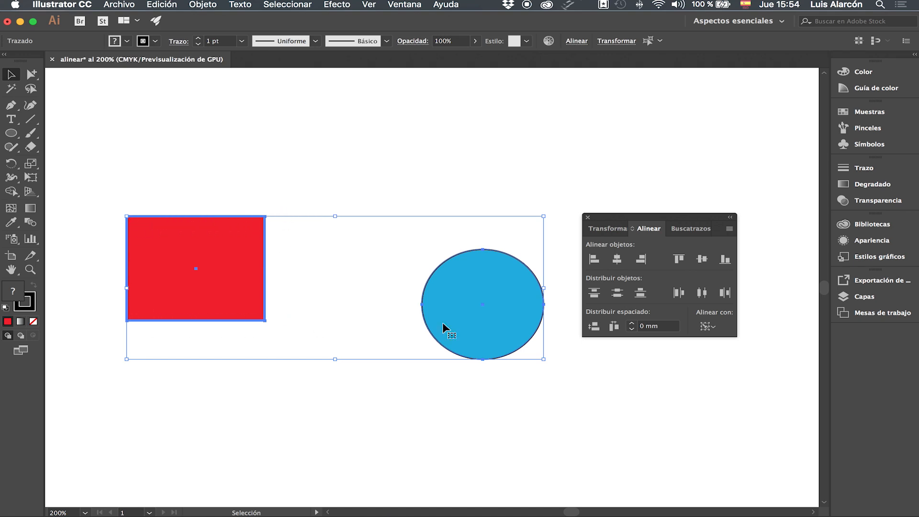
click(683, 260)
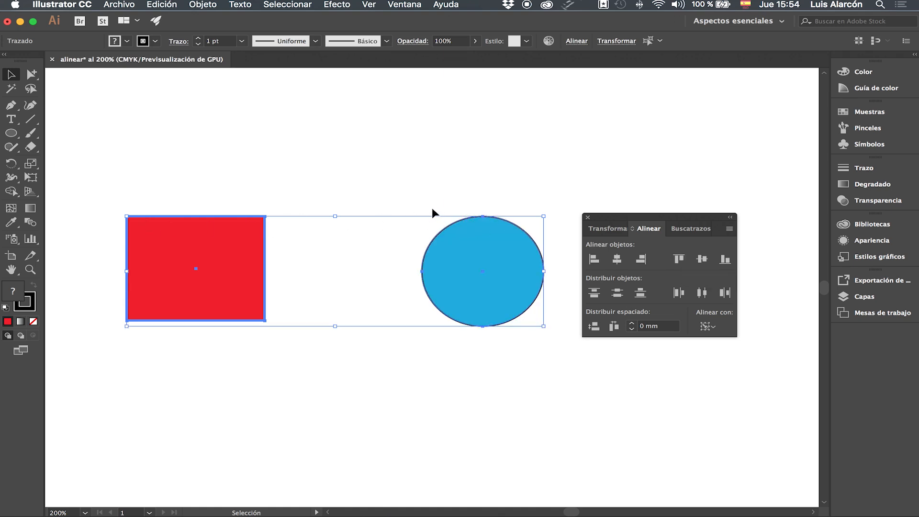
Step: Move the ellipse lower and align its top edge again using the rectangle as key object, then deselect both shapes
key(super+1)
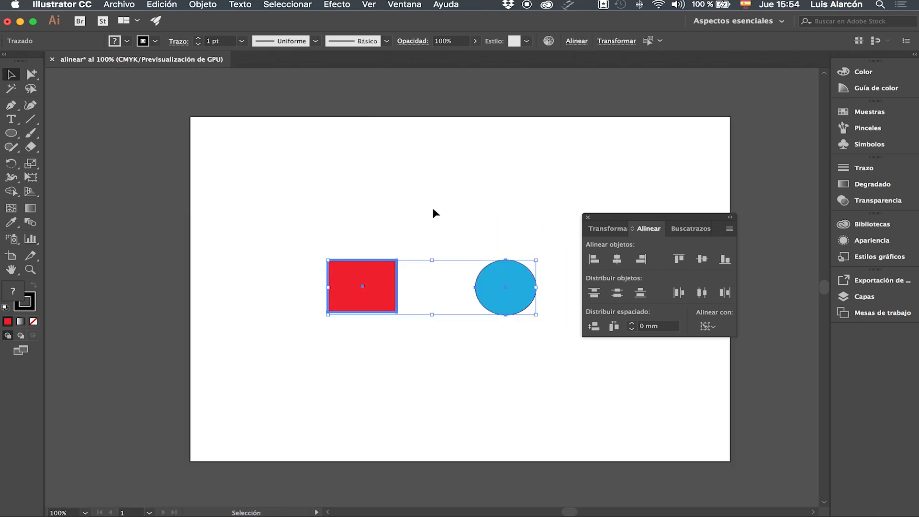
click(458, 229)
drag(502, 273, 496, 311)
drag(294, 229, 568, 388)
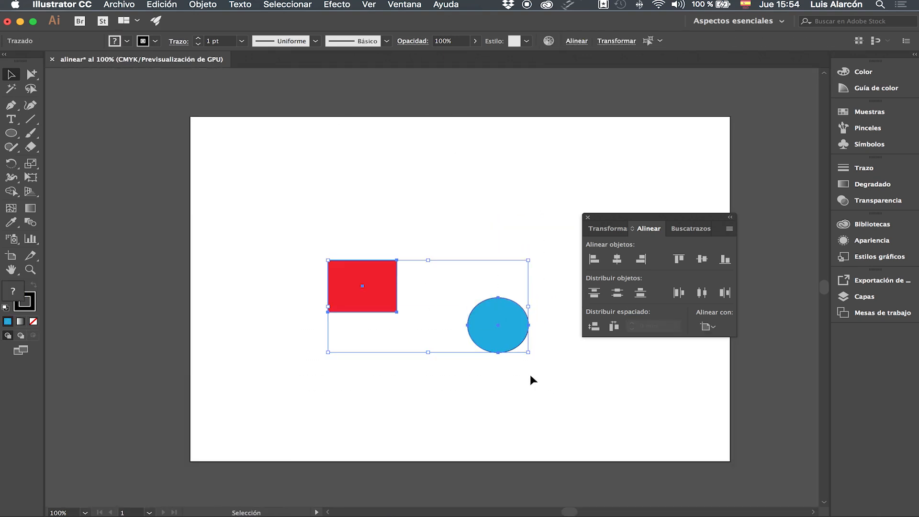
click(383, 286)
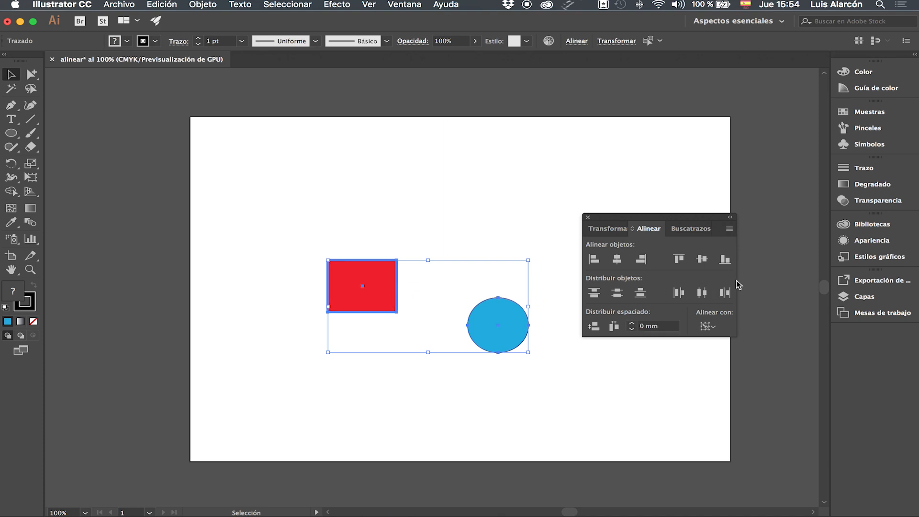
click(681, 260)
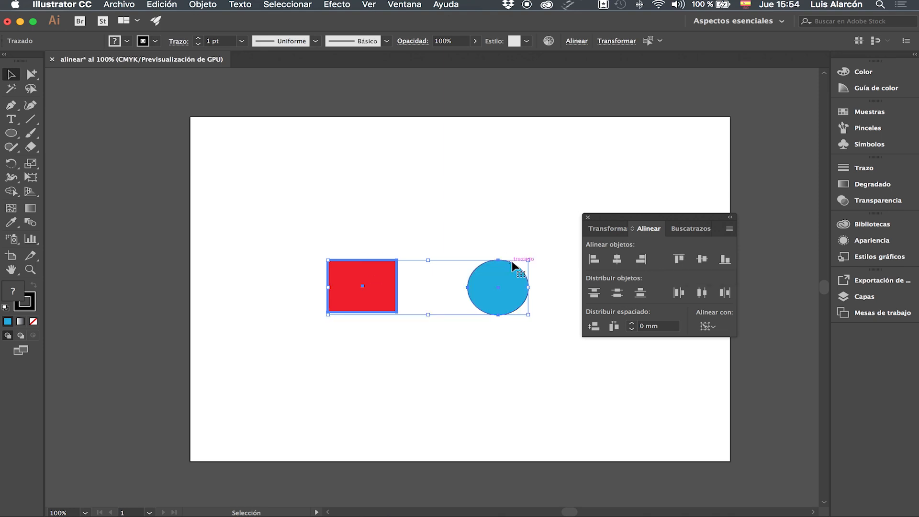
click(509, 214)
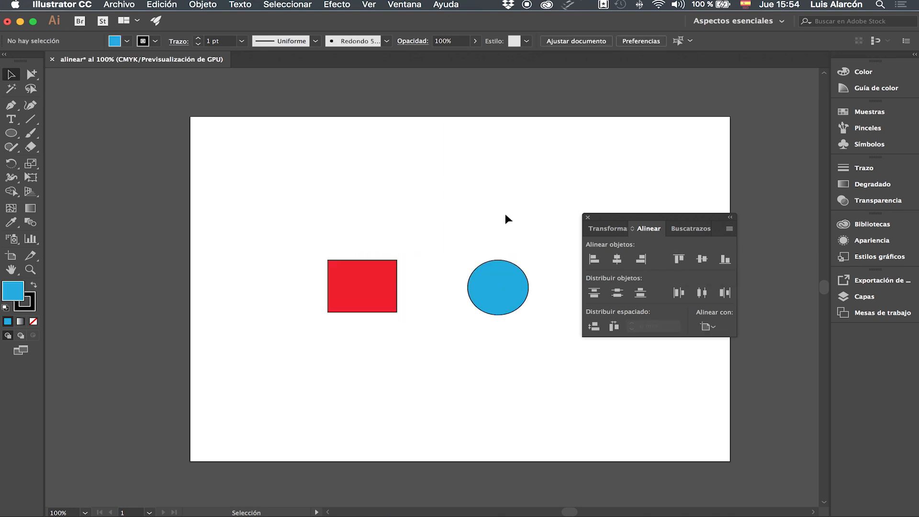
Step: Arrange the rectangle above the ellipse, and align their left edges using the ellipse as key object
drag(380, 283, 387, 196)
drag(510, 299, 423, 303)
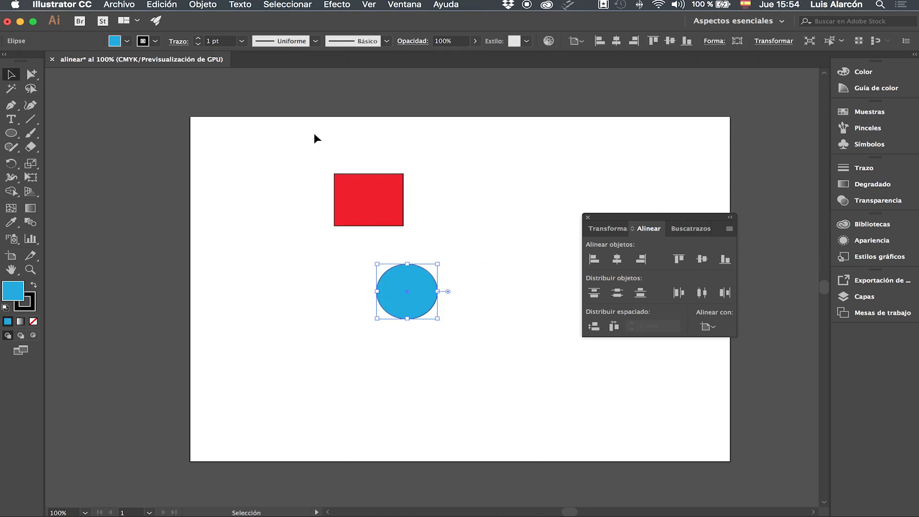
drag(302, 140, 446, 329)
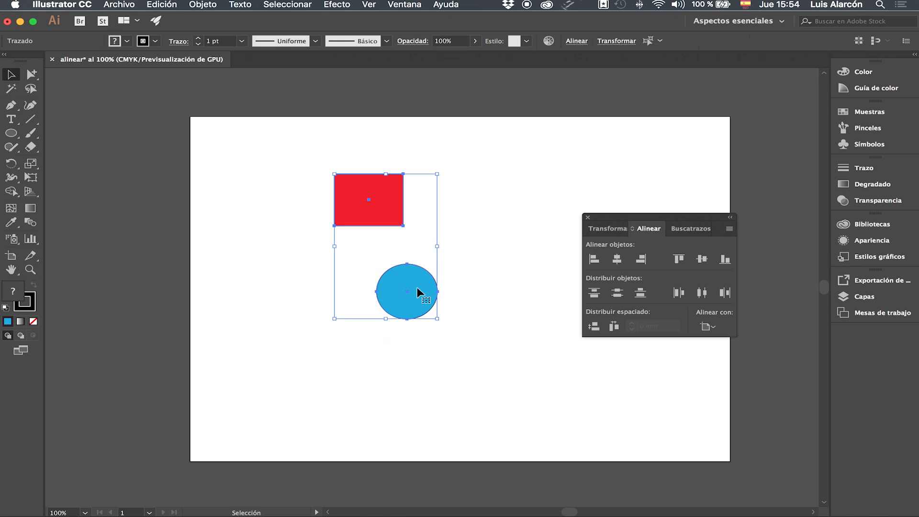
click(404, 283)
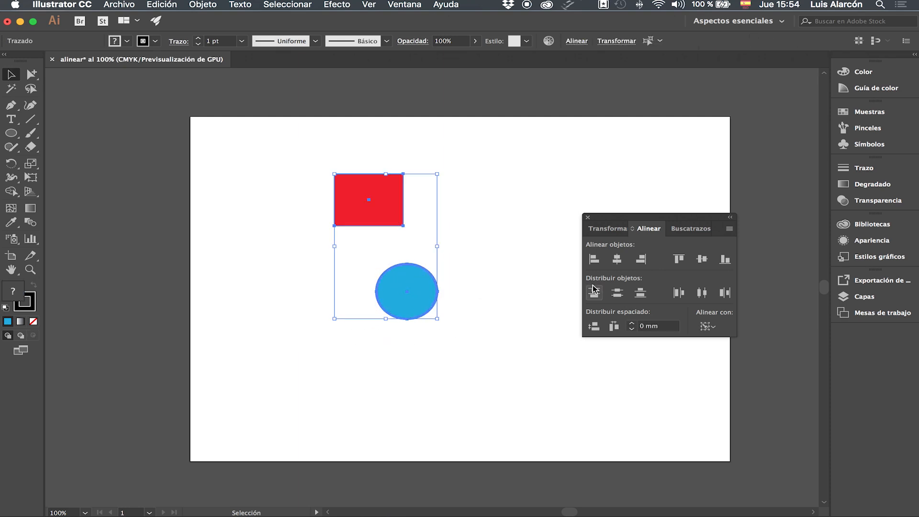
click(593, 260)
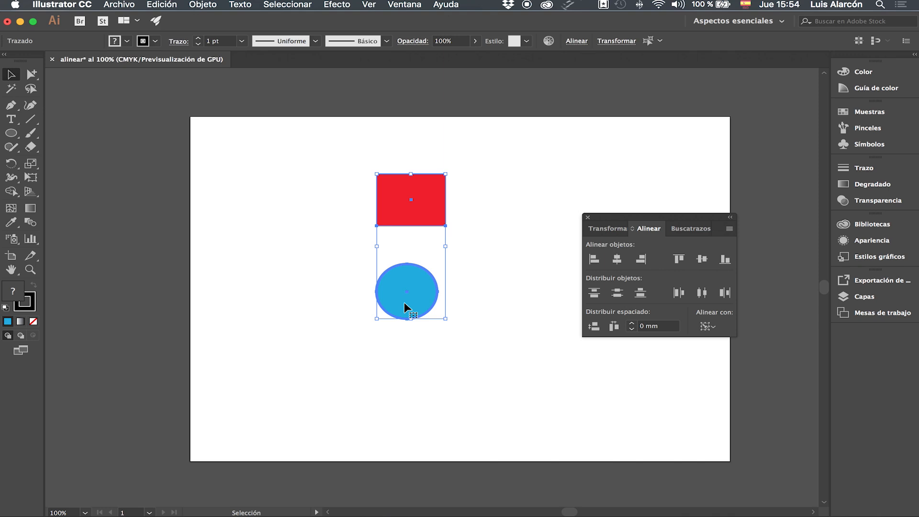
click(492, 242)
Step: Move the rectangle to the upper left of the ellipse, and draw a green-filled hexagon to the ellipse's right
drag(408, 207, 311, 250)
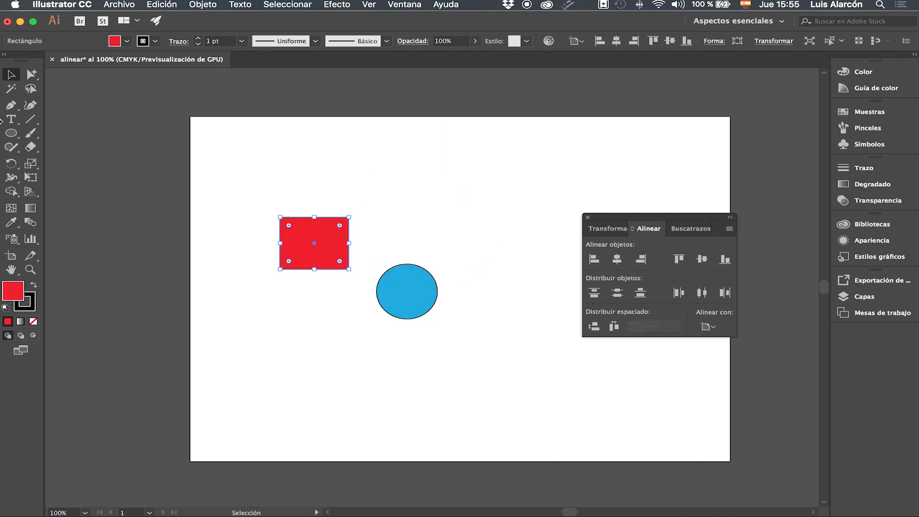
drag(11, 134, 99, 177)
drag(507, 280, 537, 289)
click(126, 42)
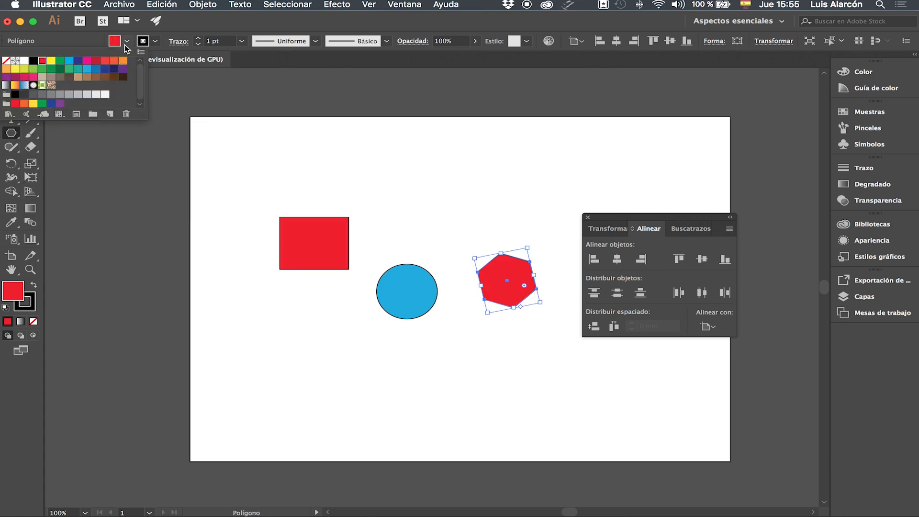
click(71, 72)
key(Escape)
key(v)
Step: Bring the rectangle and hexagon closer to the ellipse, and align all three top edges using the rectangle as key object
drag(328, 241, 338, 267)
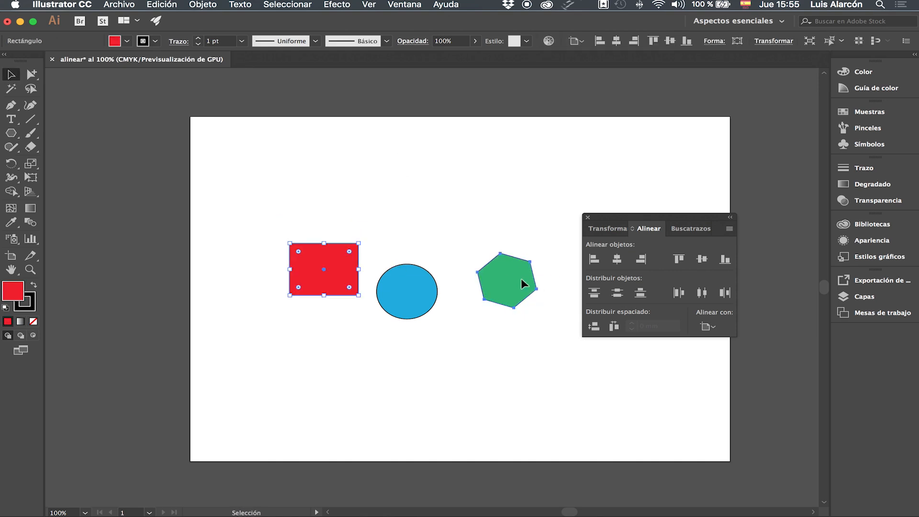
drag(513, 280, 502, 282)
drag(248, 214, 554, 365)
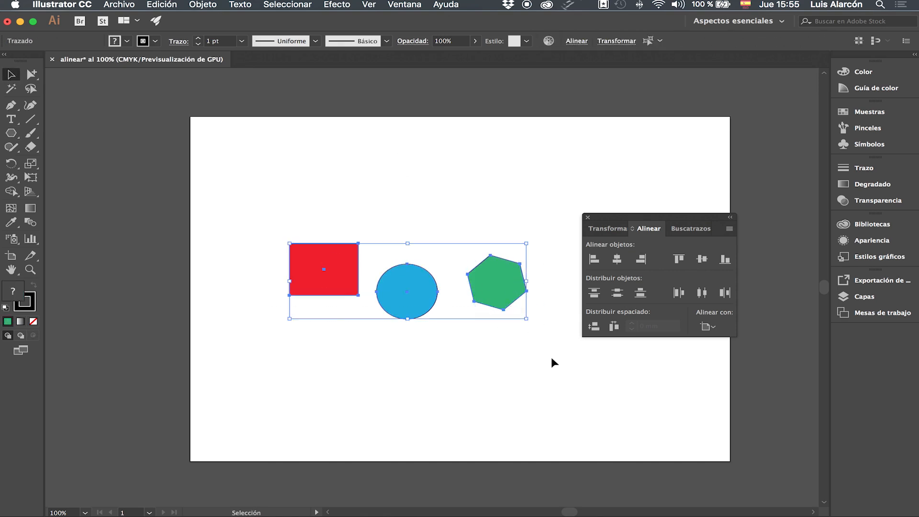
click(333, 263)
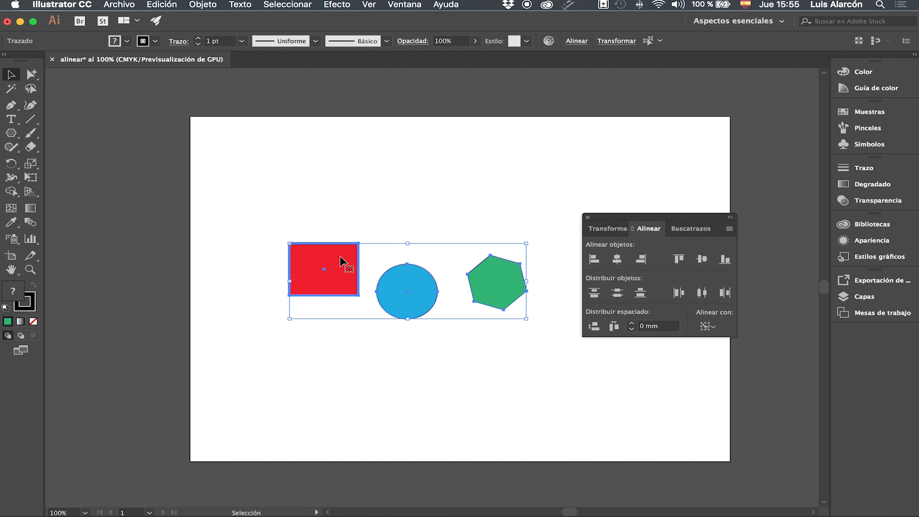
click(680, 260)
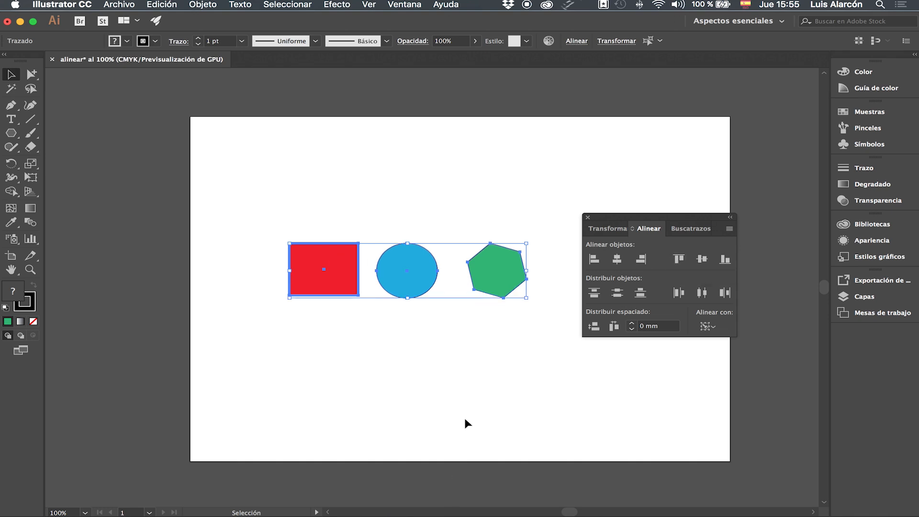
Step: Distribute the three shapes horizontally with 0 mm spacing from the rectangle as key object, and deselect them
key(super+plus)
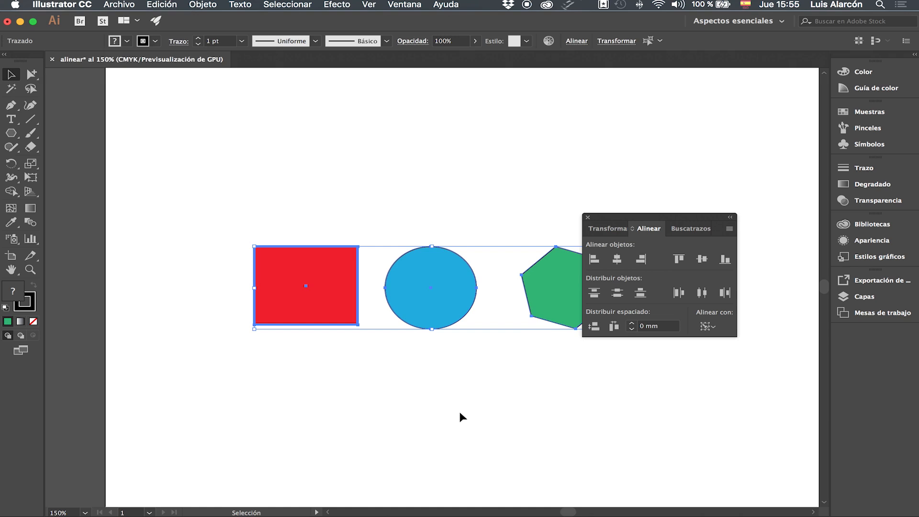
scroll(460, 414, right, 3)
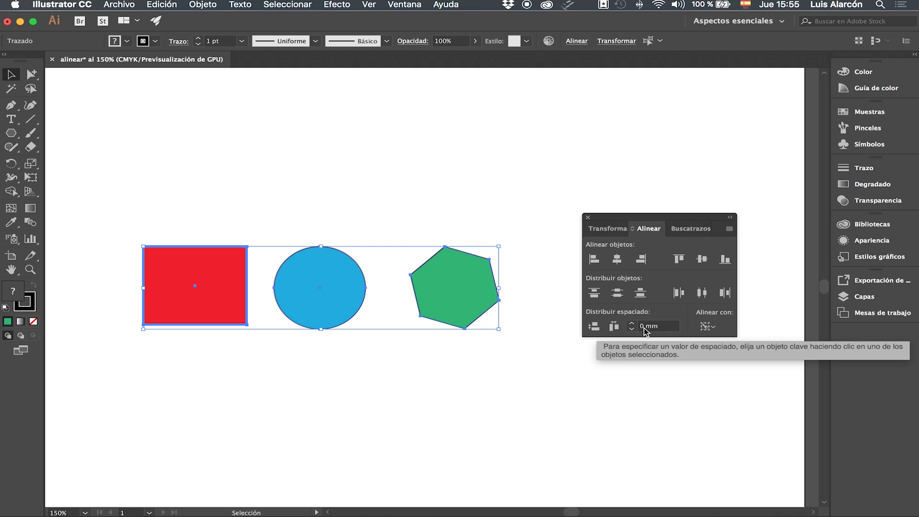
click(614, 326)
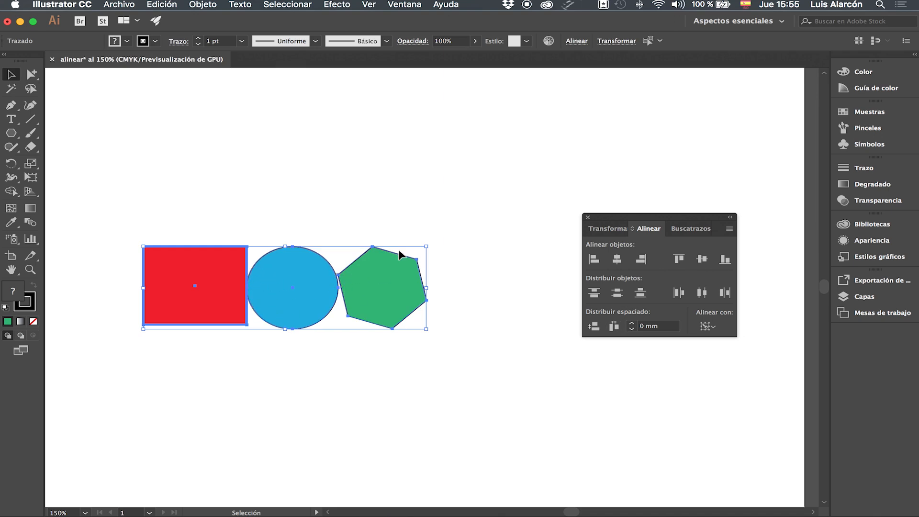
click(424, 261)
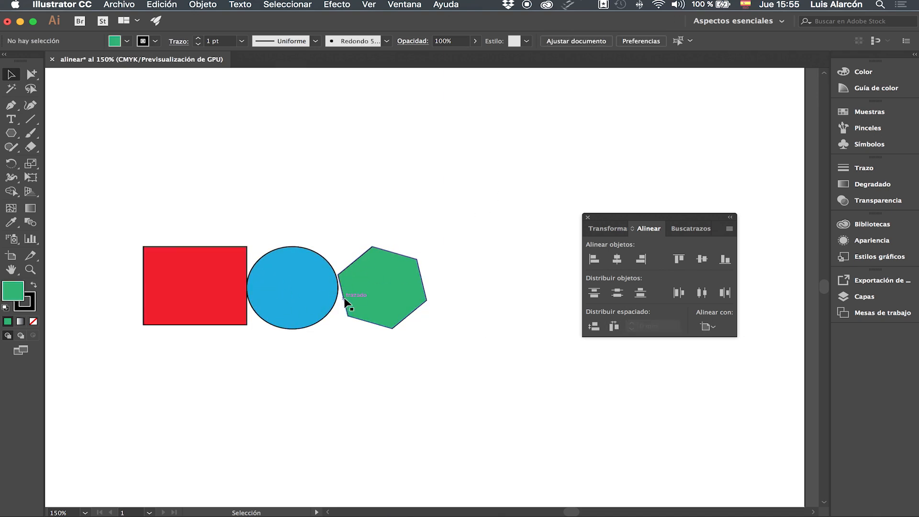
Step: Distribute the rectangle, ellipse and hexagon horizontally with 5 mm spacing, using the rectangle as key object
drag(97, 198, 484, 369)
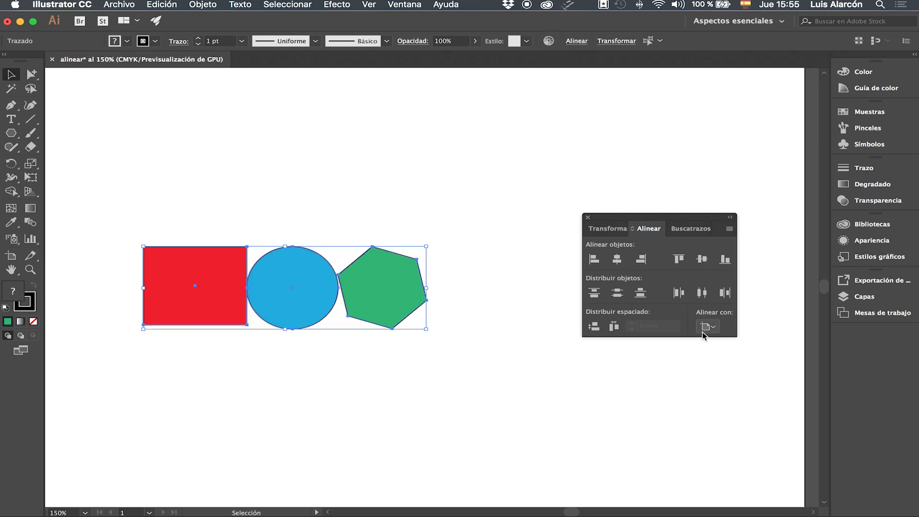
click(201, 271)
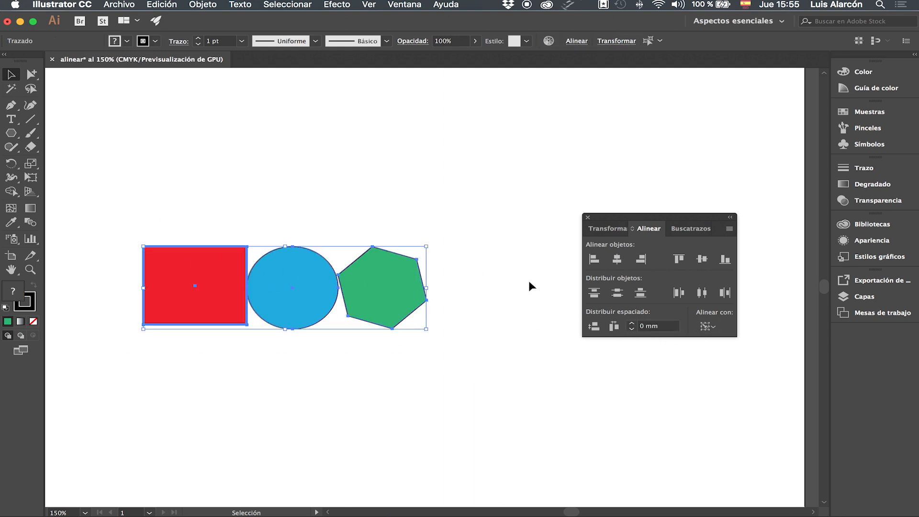
click(633, 323)
click(633, 324)
click(632, 323)
click(633, 324)
click(632, 323)
click(614, 327)
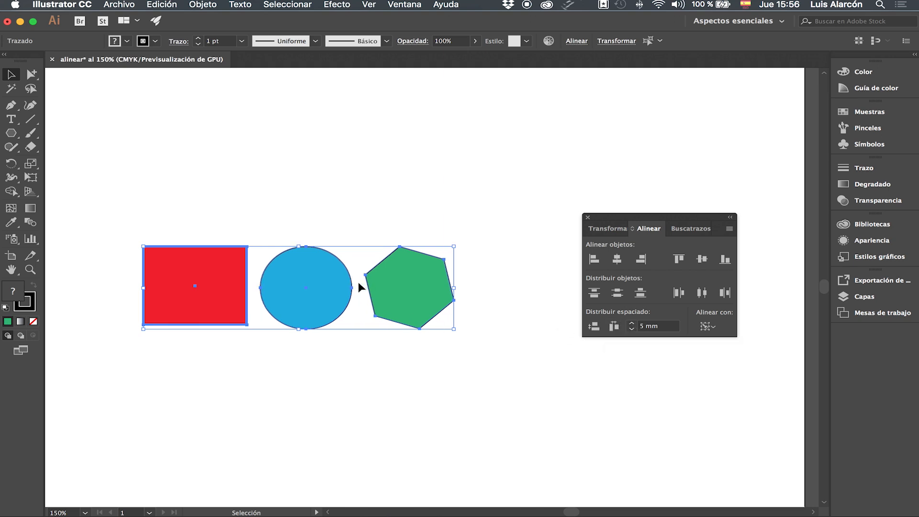
Step: Increase the horizontal spacing between the three shapes to 10 mm, keeping the rectangle as key object
click(632, 323)
click(632, 323)
click(632, 323)
click(614, 326)
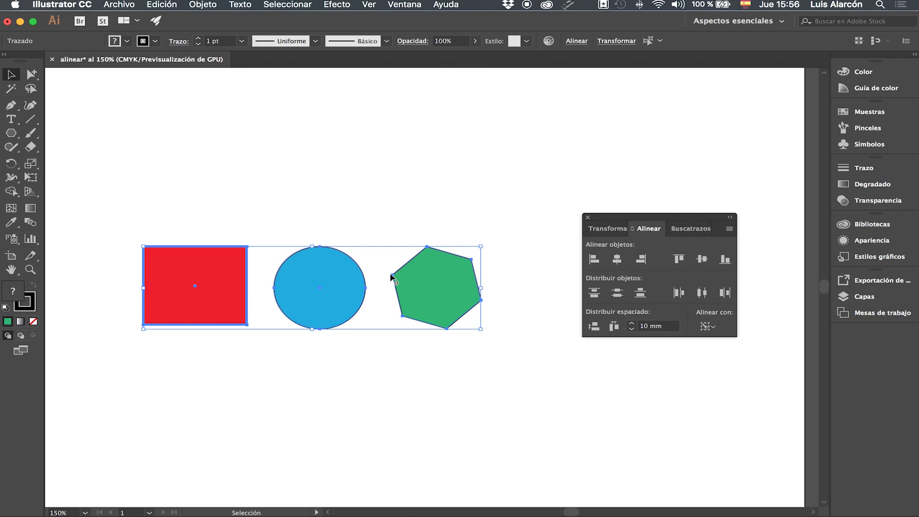
Step: Scatter the shapes, with the rectangle at the top of the artboard, the ellipse to its lower left and the hexagon to the lower right
click(304, 242)
drag(213, 267, 379, 122)
drag(316, 273, 291, 226)
drag(431, 273, 451, 385)
drag(298, 244, 300, 255)
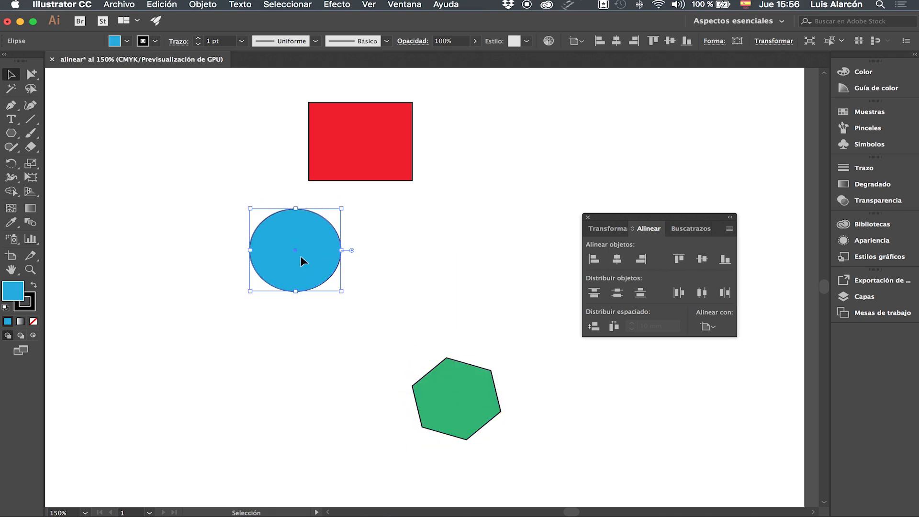
Step: Align the three shapes' horizontal centers to the rectangle as key object, and distribute them vertically with 10 mm spacing
drag(225, 85, 574, 465)
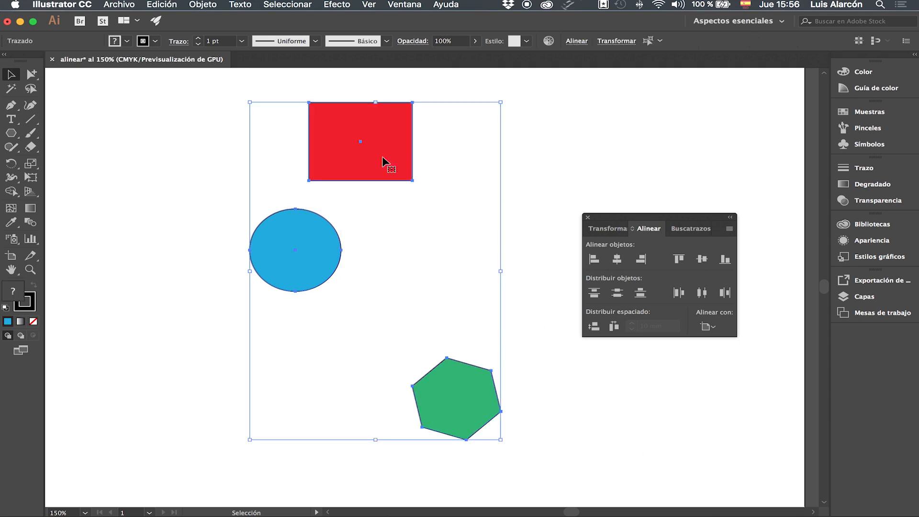
click(356, 144)
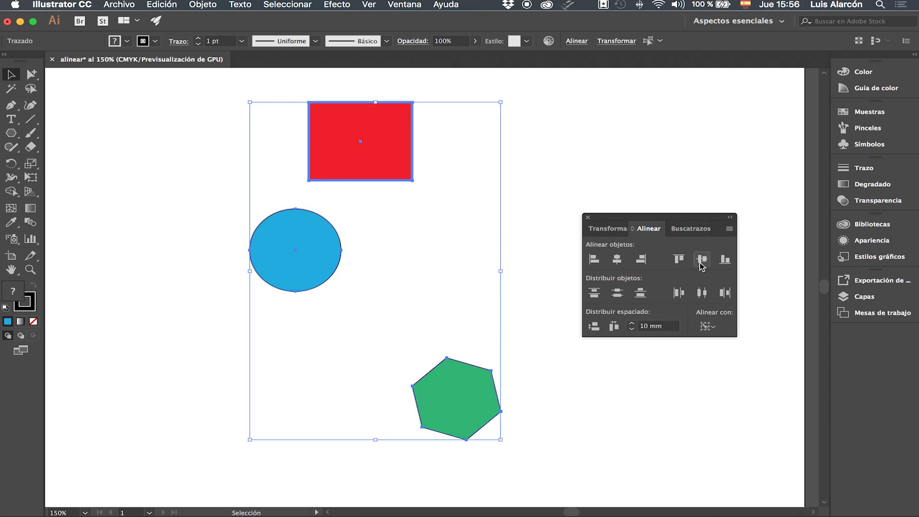
click(618, 260)
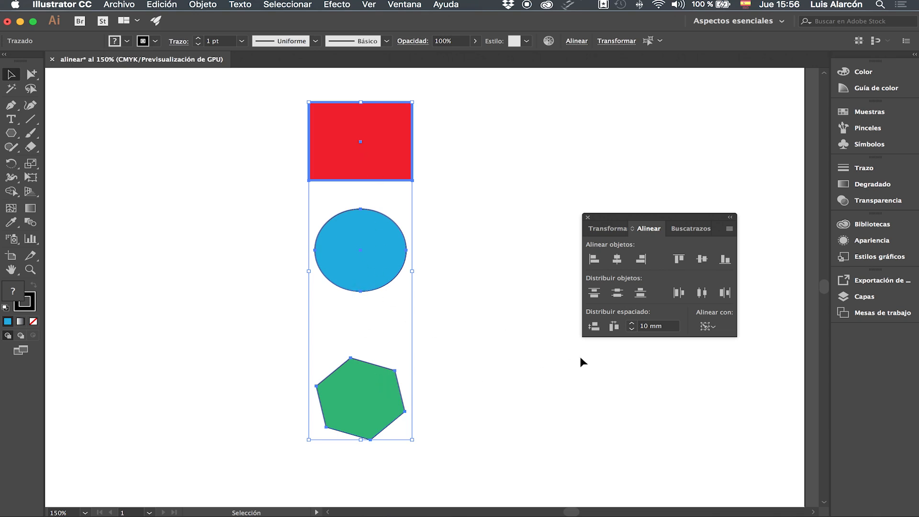
click(594, 328)
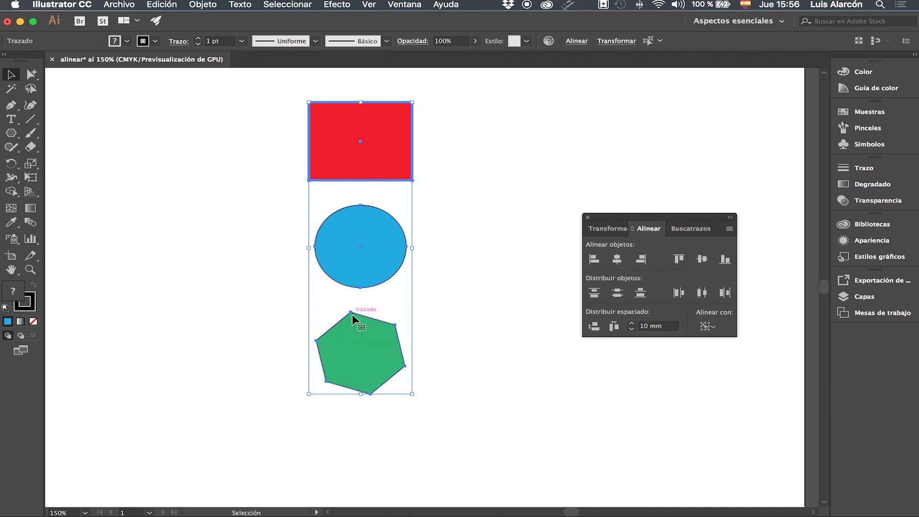
click(447, 310)
Step: Open the file ejercicio1_alinear.ai from the Escritorio folder
click(119, 4)
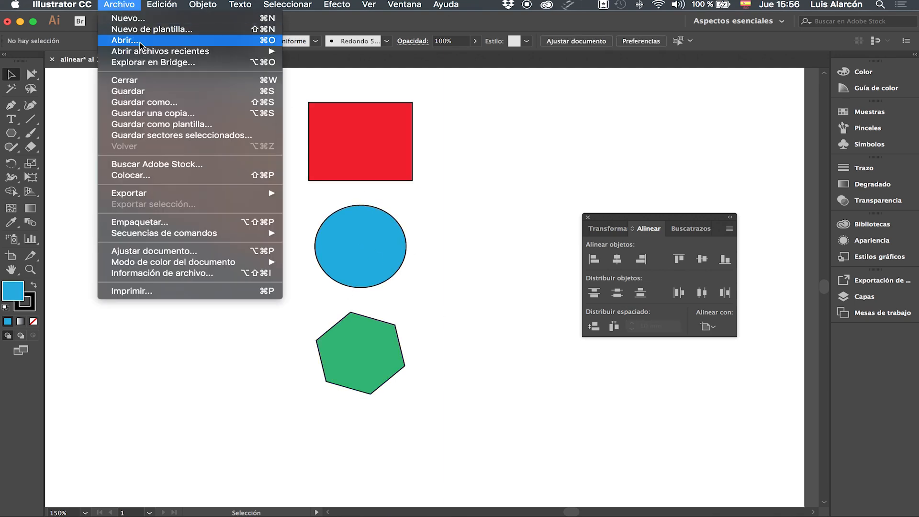
click(125, 40)
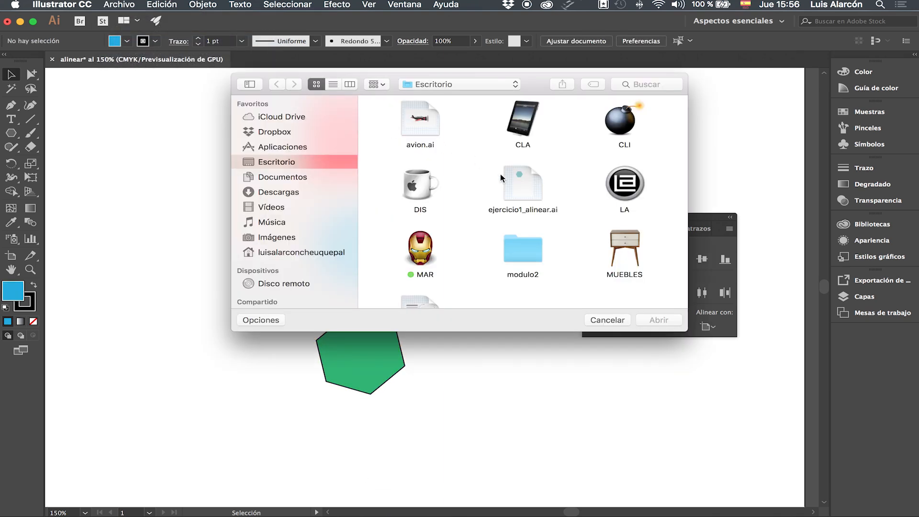
click(523, 182)
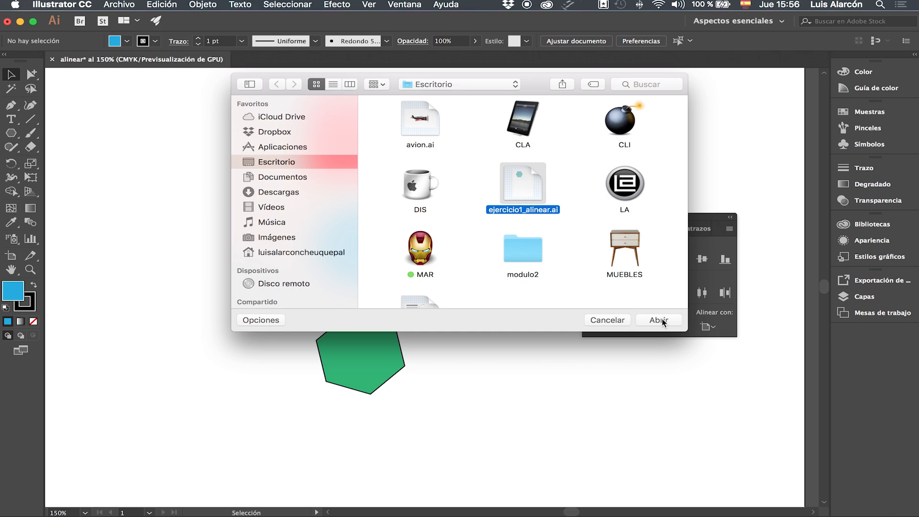
click(658, 320)
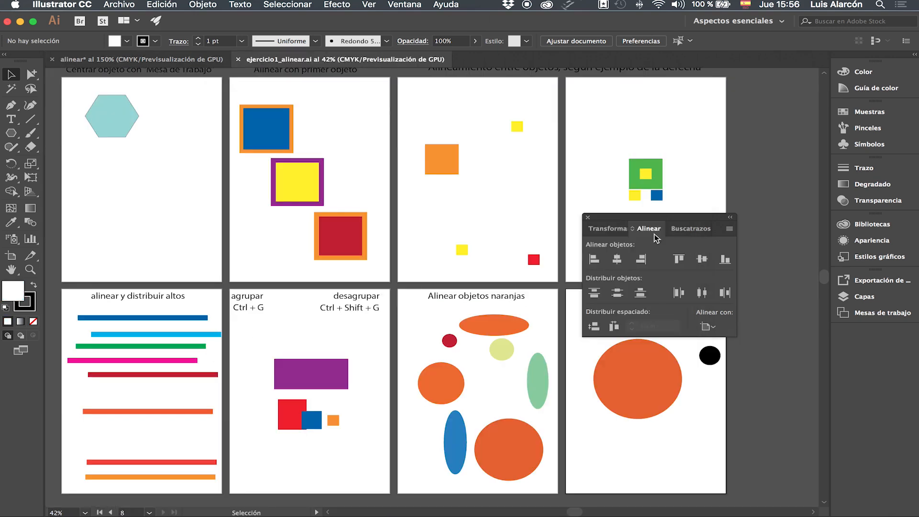
Step: Center the light blue hexagon horizontally and vertically on its artboard in the "Centrar objeto con Mesa de Trabajo" exercise, and deselect it
drag(396, 192, 425, 201)
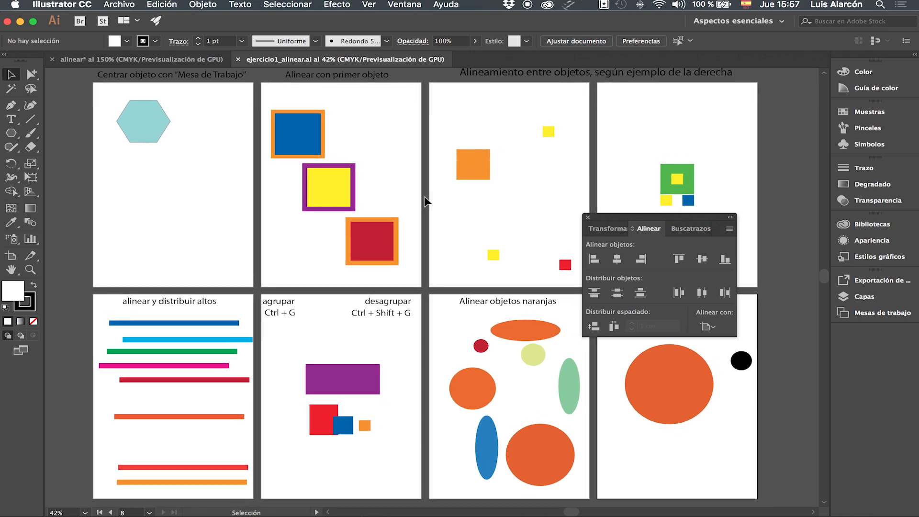
key(super+plus)
key(super+plus)
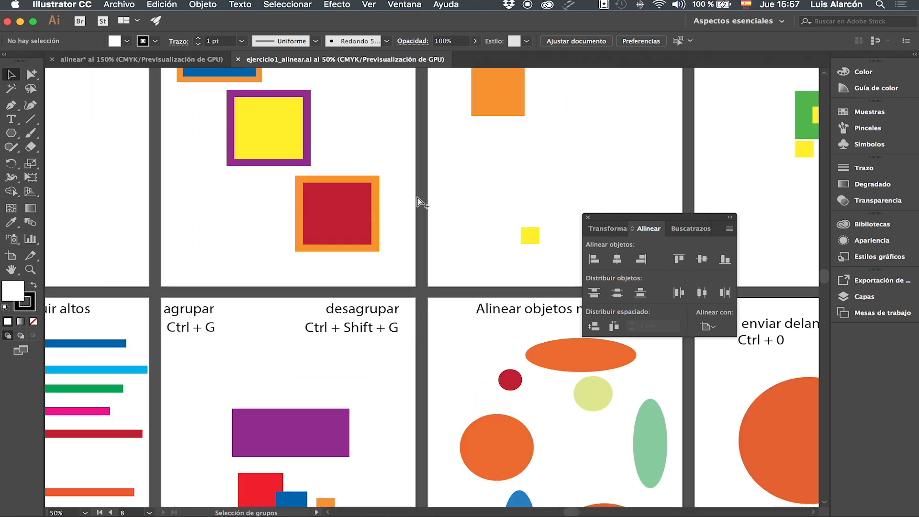
drag(272, 182, 508, 320)
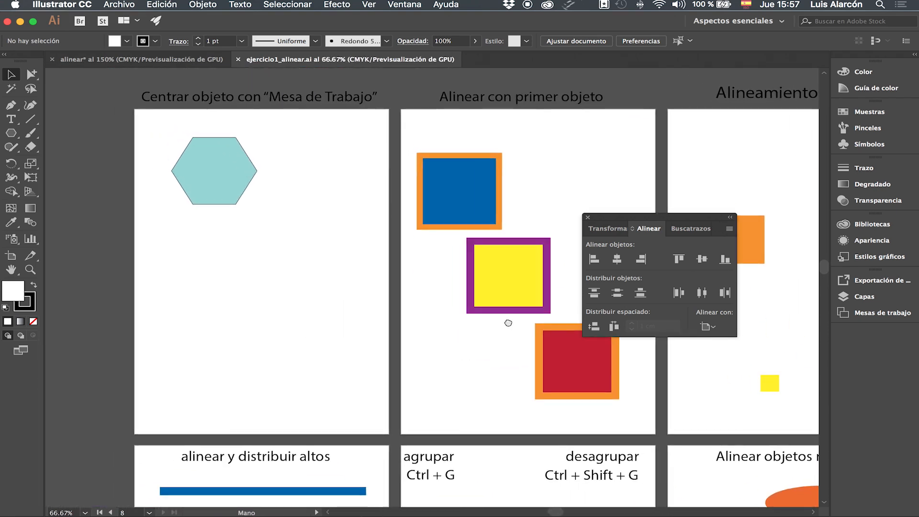
key(super+plus)
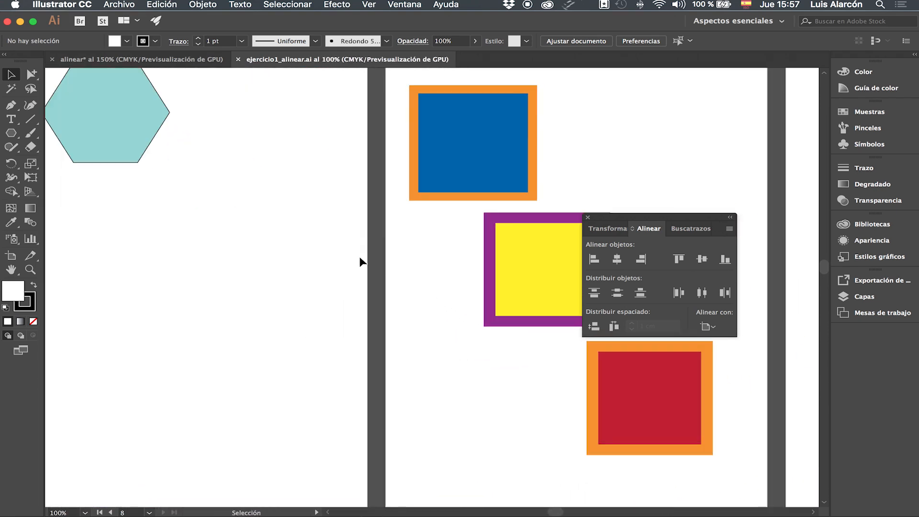
key(super+minus)
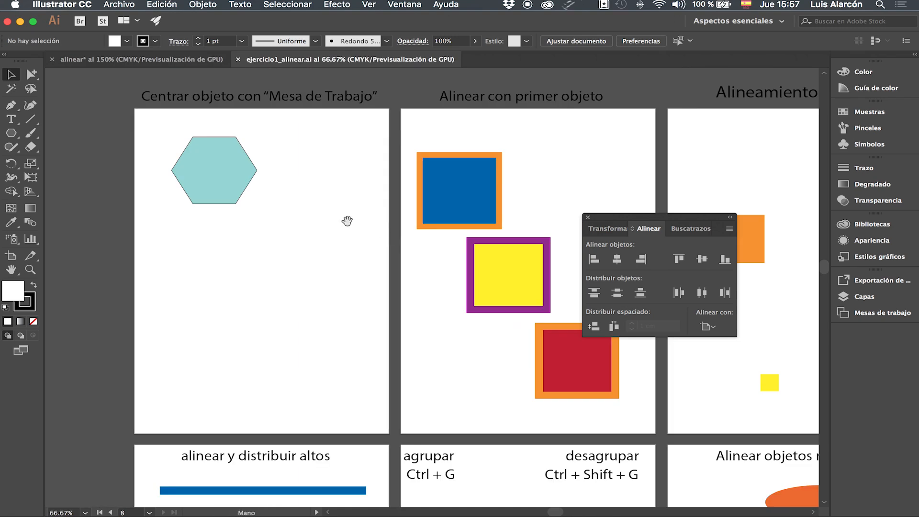
drag(347, 220, 370, 221)
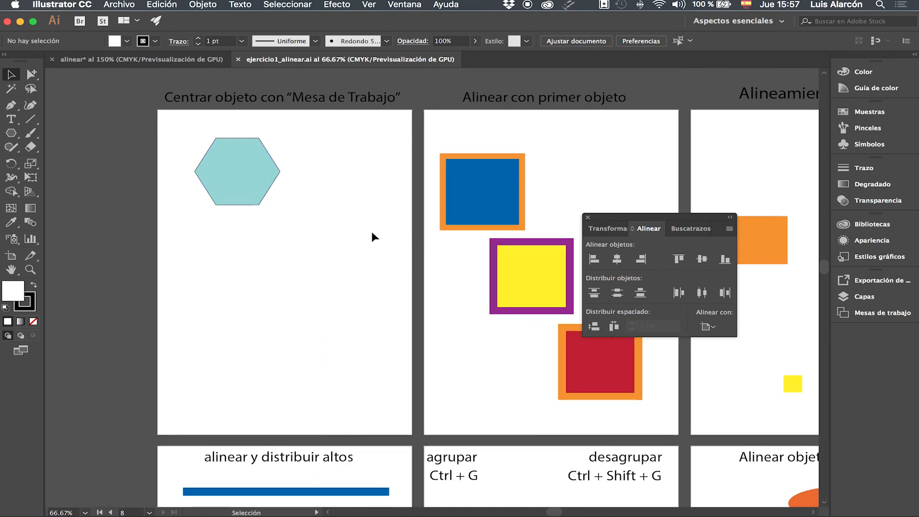
click(268, 189)
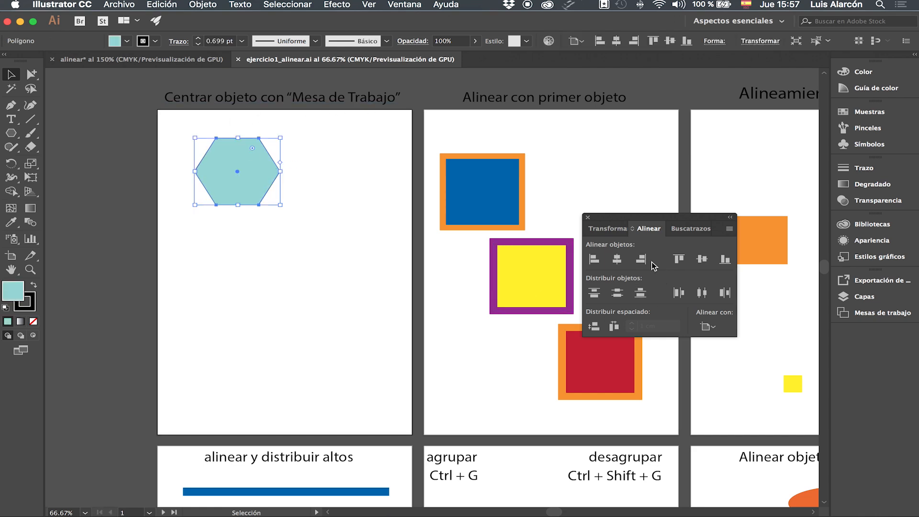
click(708, 326)
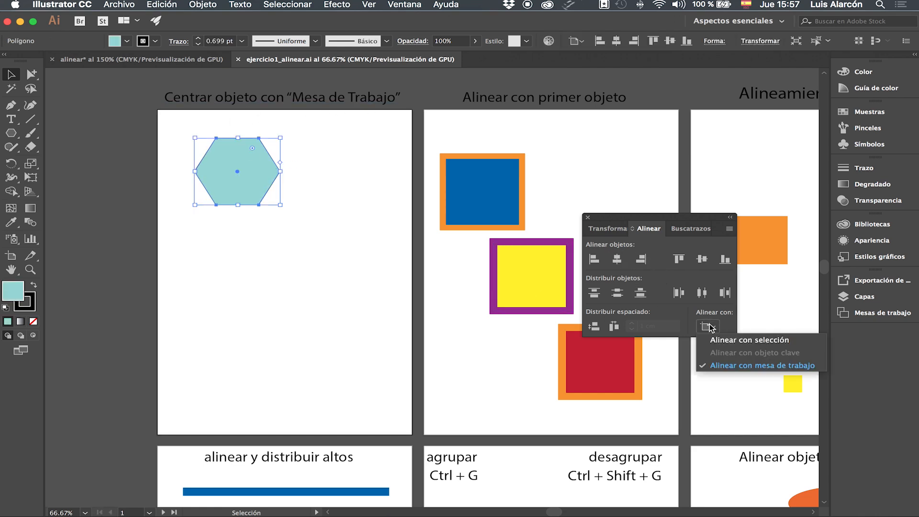
click(750, 367)
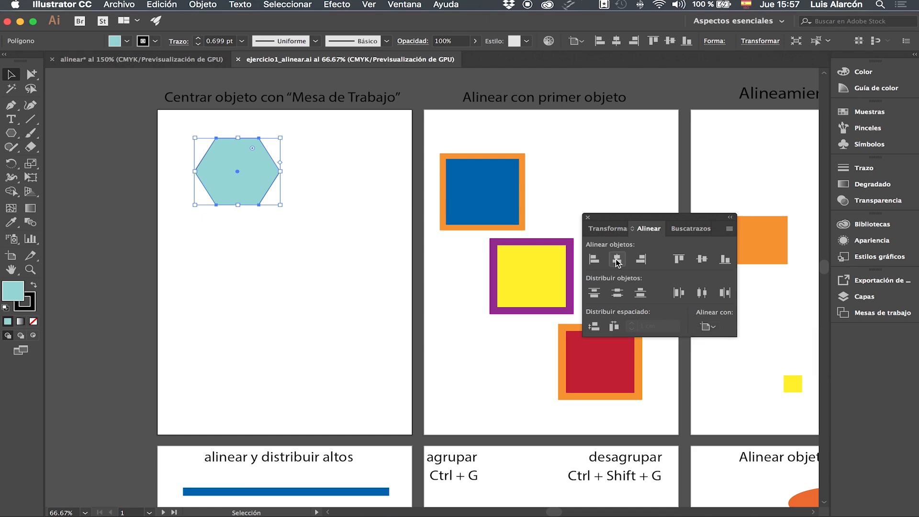
click(617, 260)
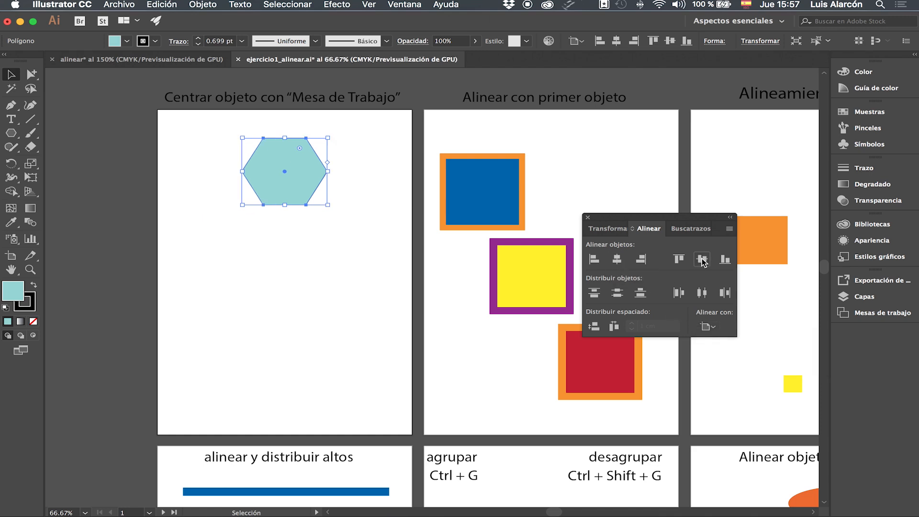
click(702, 260)
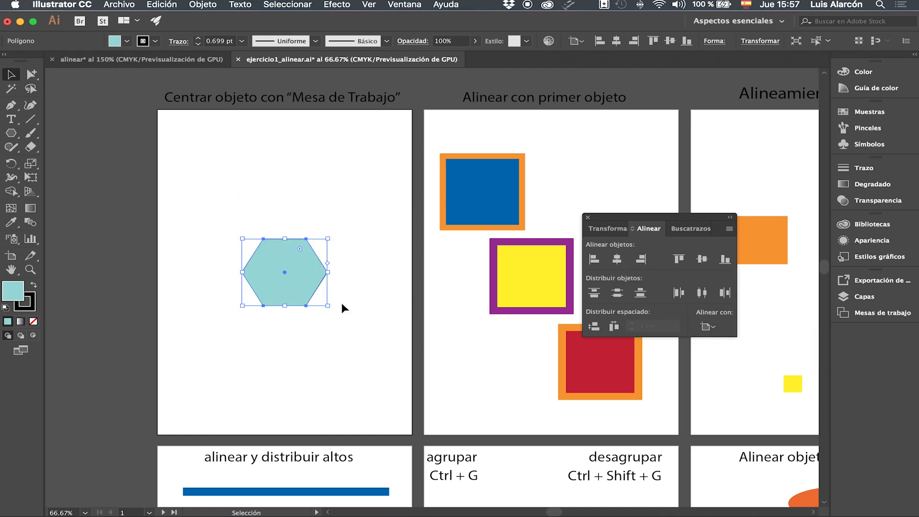
click(343, 334)
Step: Align the left edges of the three bordered squares under "Alinear con primer objeto" using the blue one as key object, and deselect them
key(space)
drag(476, 327, 295, 333)
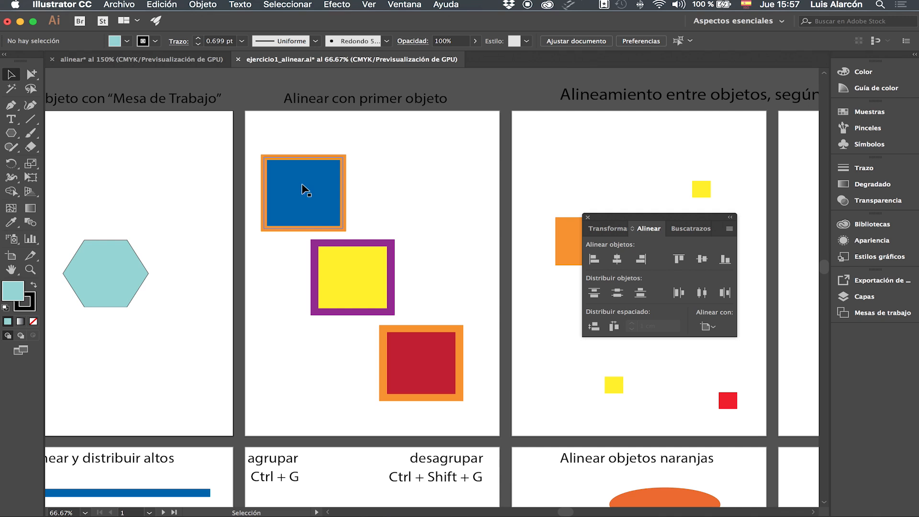
drag(250, 137, 493, 424)
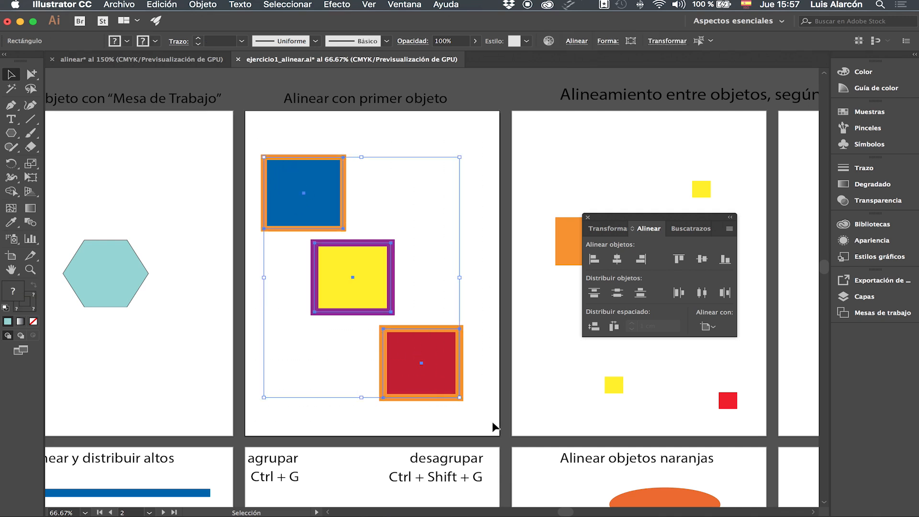
click(328, 193)
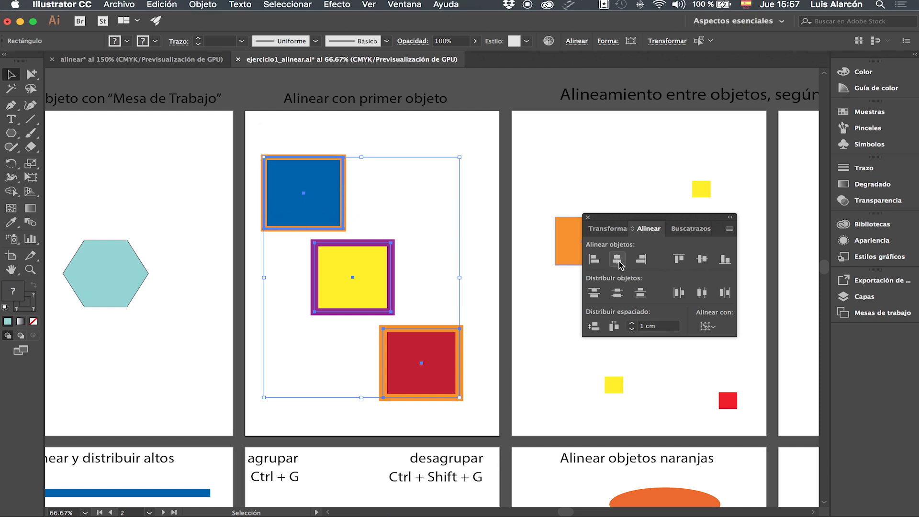
click(595, 260)
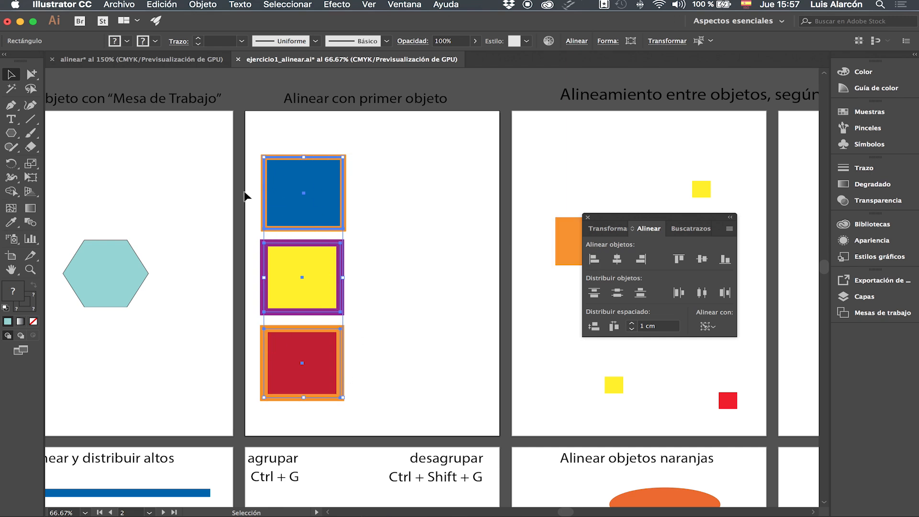
click(457, 228)
Step: Uncover the green example by moving the Align panel, and center the orange square horizontally and vertically on its artboard
drag(459, 229, 216, 222)
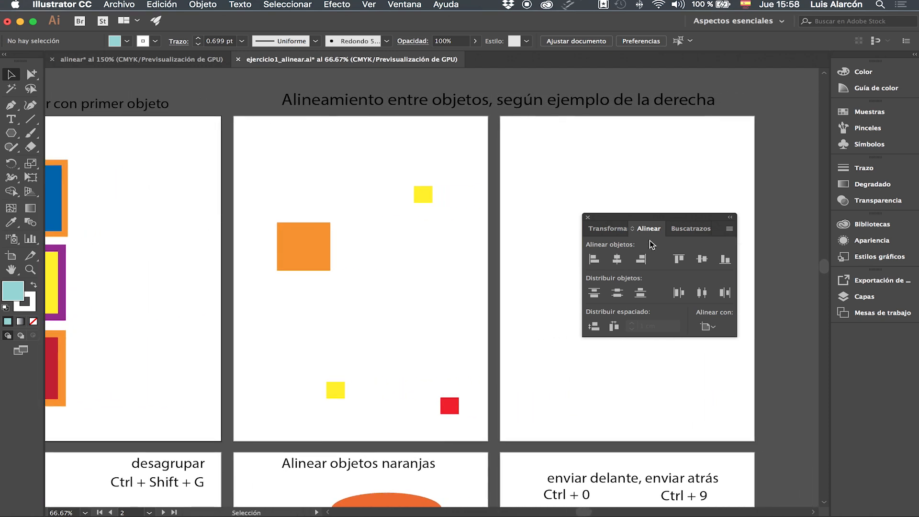
drag(644, 218, 726, 219)
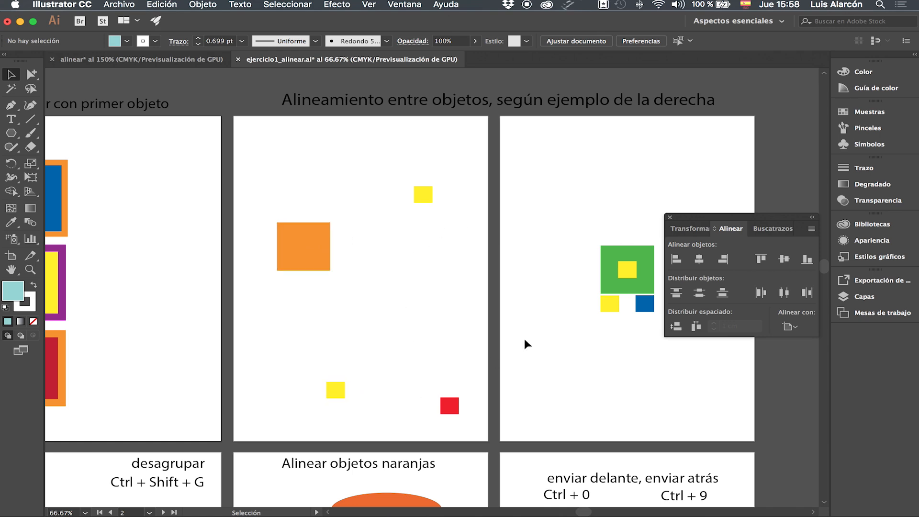
scroll(550, 325, right, 2)
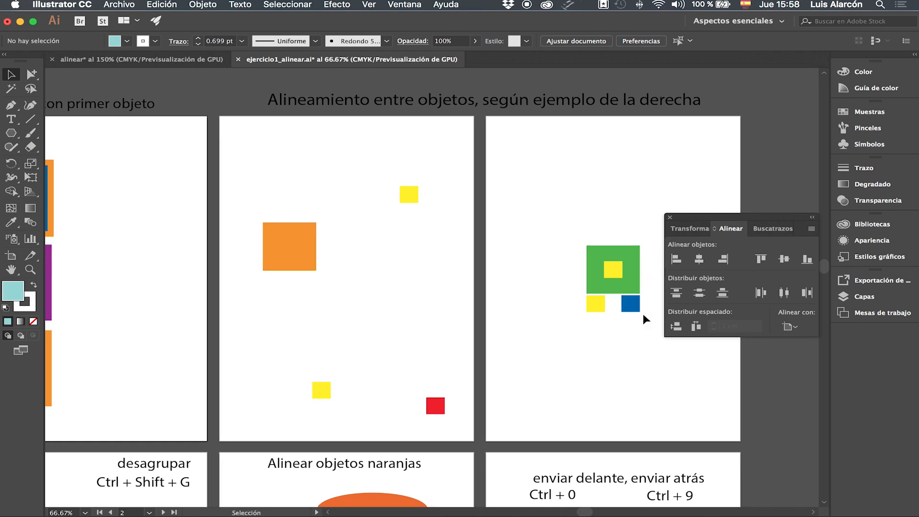
click(284, 240)
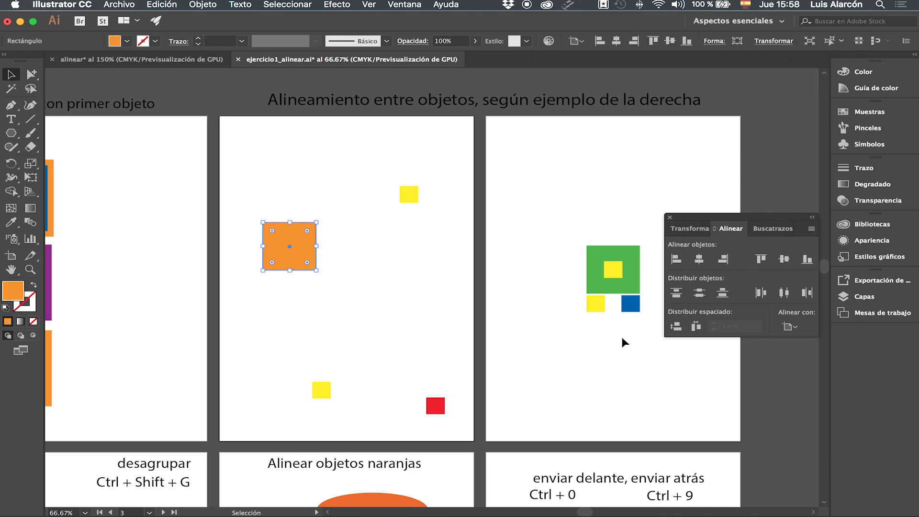
drag(760, 214, 606, 100)
click(637, 213)
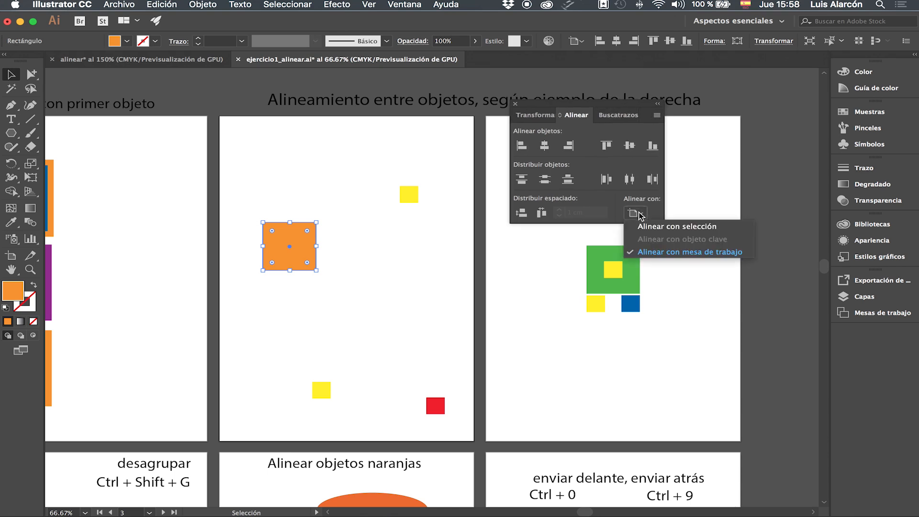
click(690, 251)
click(544, 146)
click(630, 145)
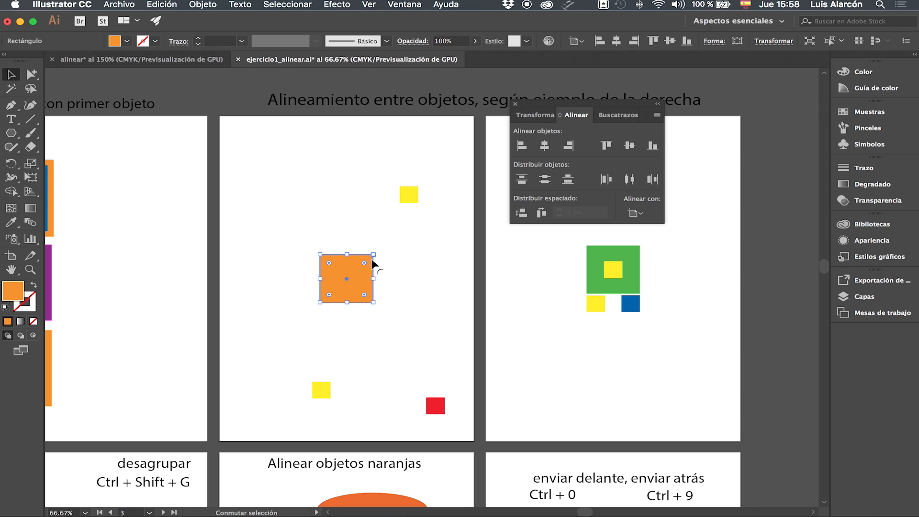
Step: Center the upper yellow square horizontally and vertically on the orange square as key object, and deselect them
shift+click(409, 196)
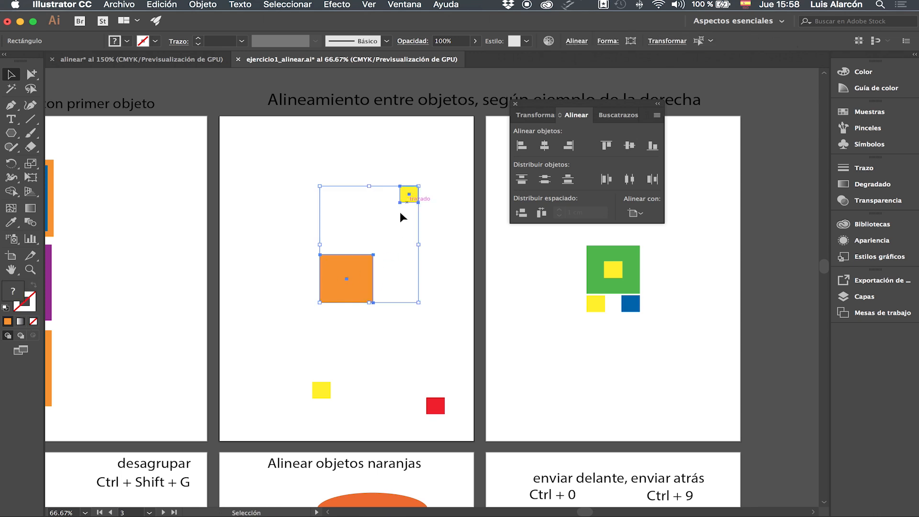
click(335, 289)
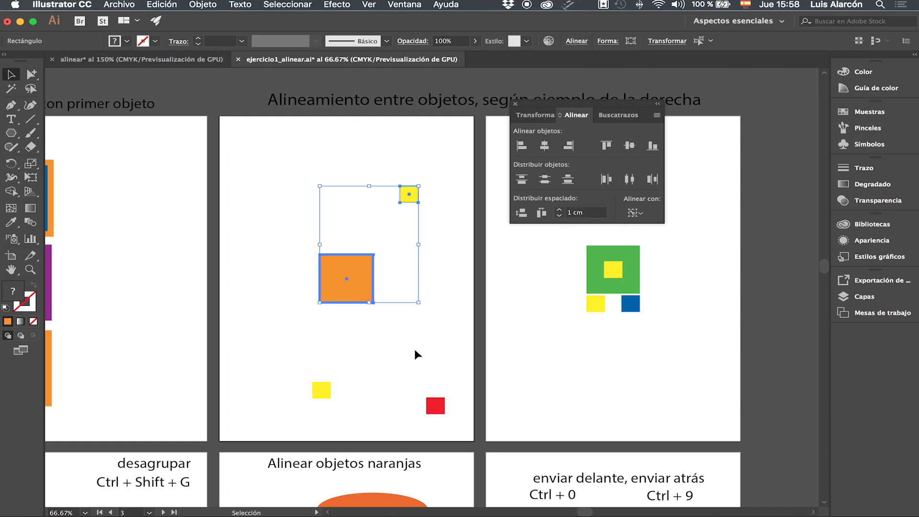
click(545, 146)
click(630, 146)
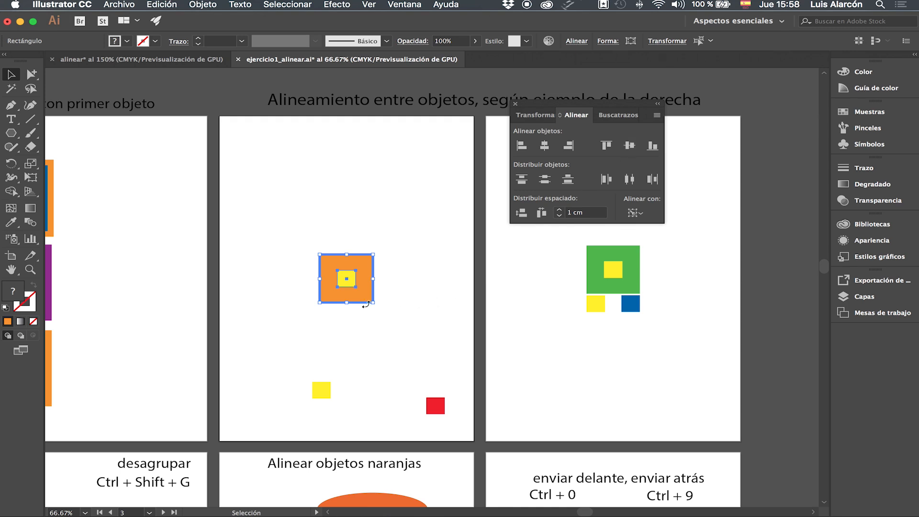
click(407, 320)
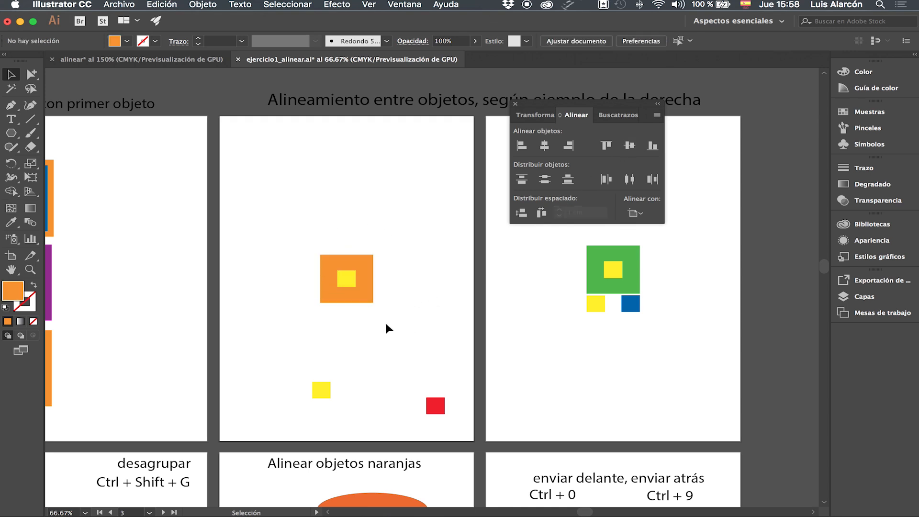
Step: Align the left edge of the lower yellow square with the orange square, using the orange one as key object
click(338, 300)
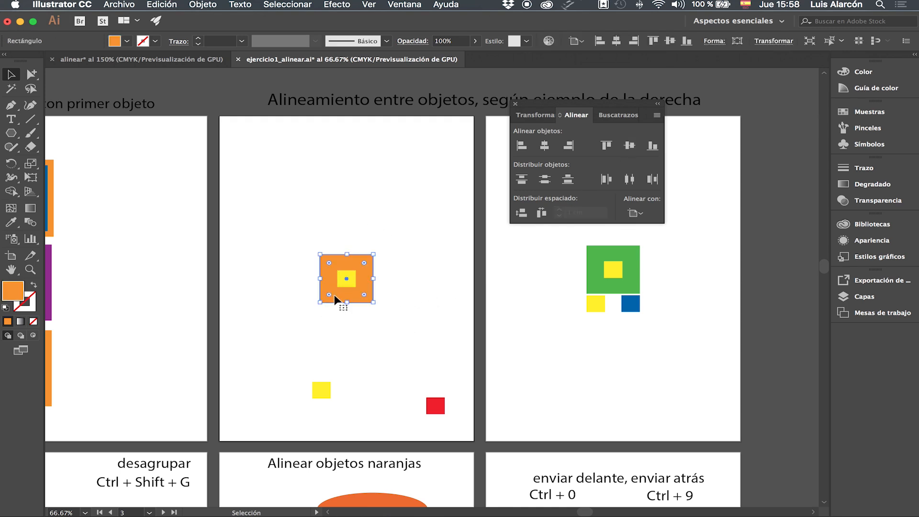
shift+click(325, 392)
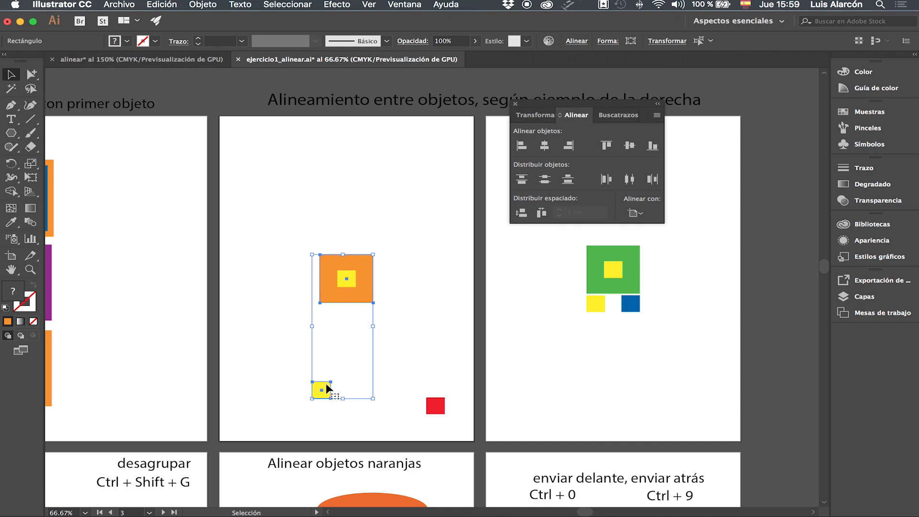
click(333, 297)
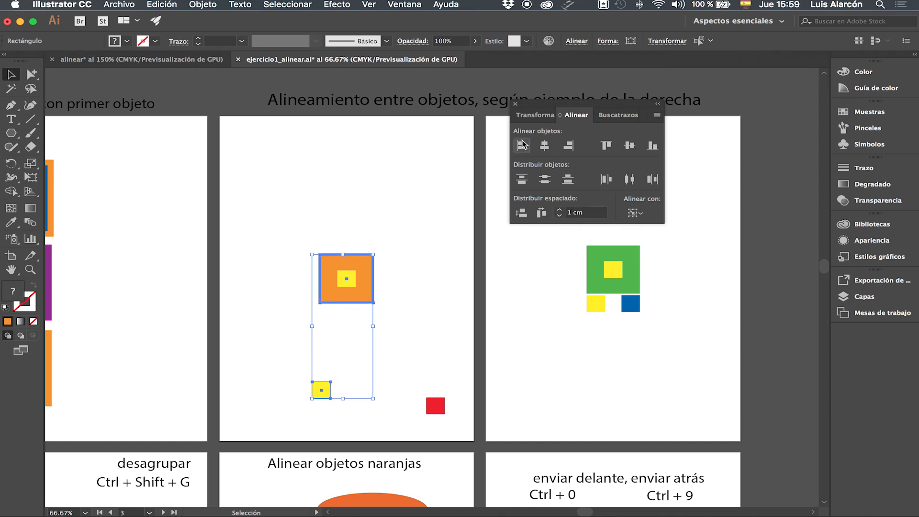
click(522, 146)
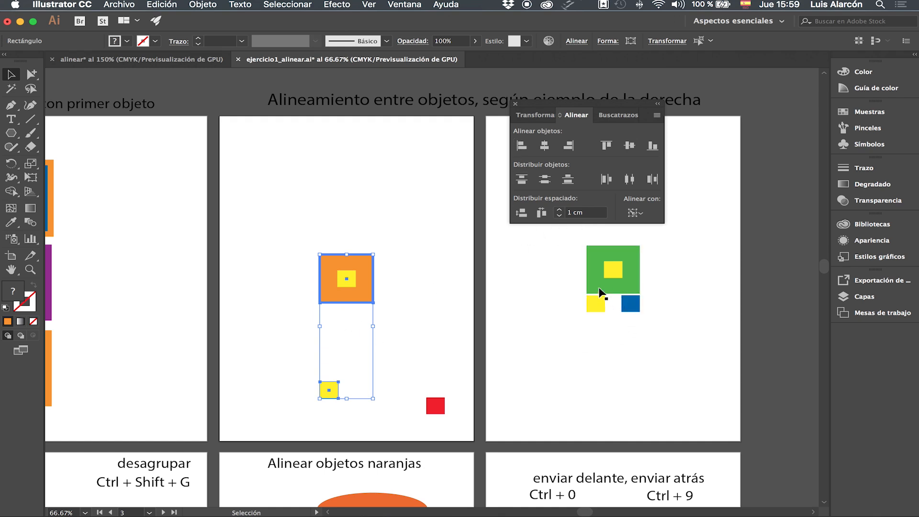
Step: Distribute the vertical spacing between the orange square and the lower yellow square at 0 cm
click(559, 216)
click(560, 216)
double_click(572, 212)
text(0)
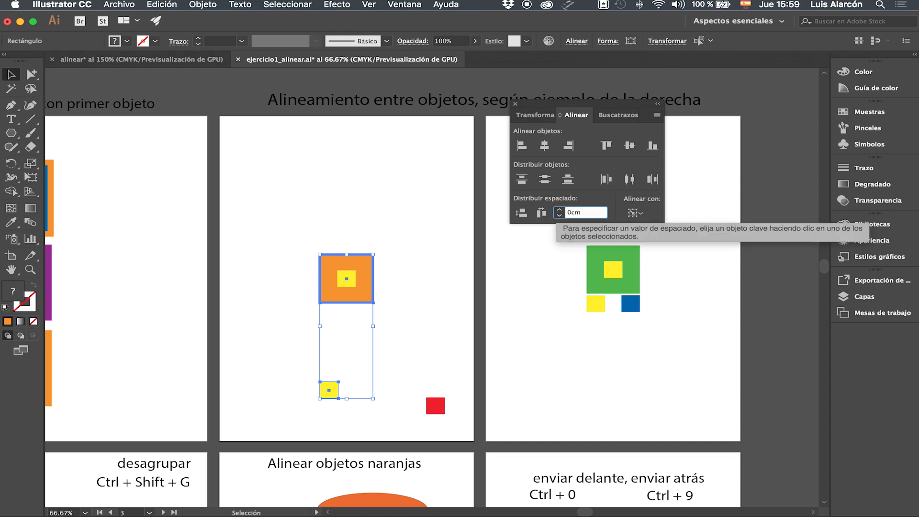
click(521, 211)
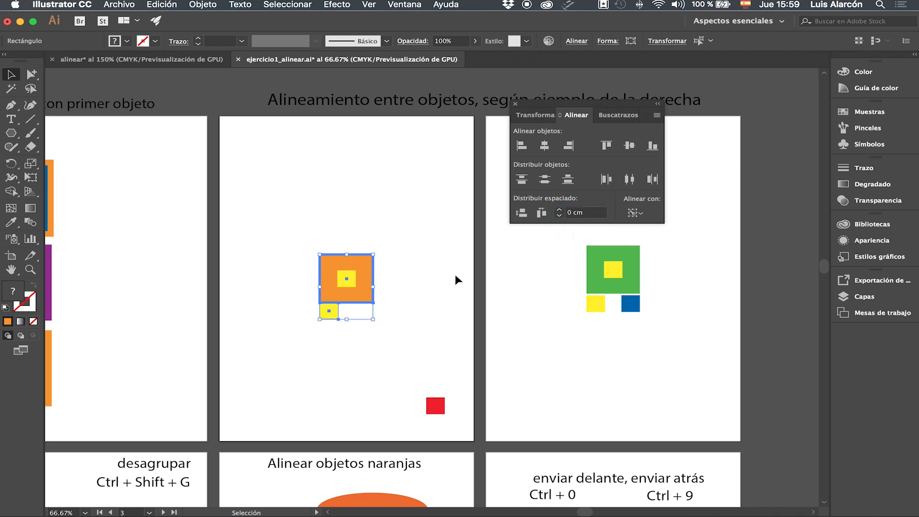
Step: Distribute the vertical spacing between the orange square and the lower yellow square at 0.2 cm, and deselect them
click(331, 309)
click(559, 210)
click(560, 210)
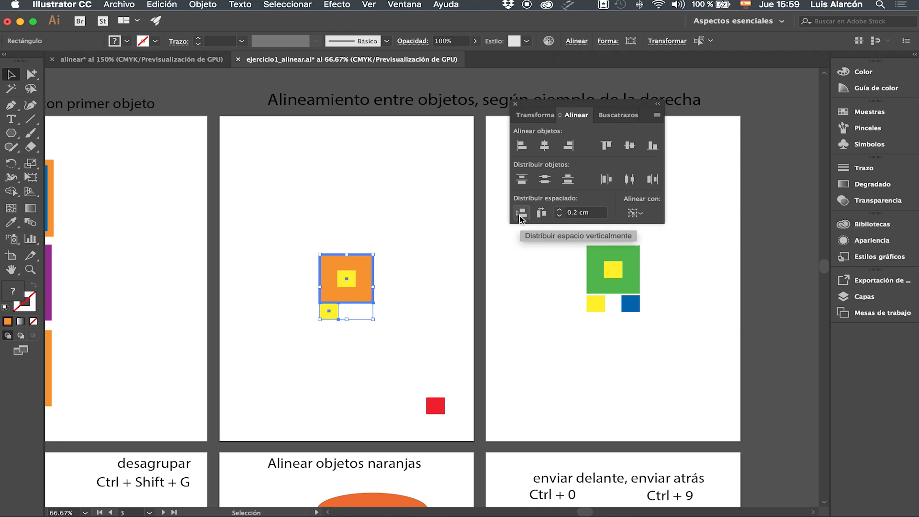
click(523, 213)
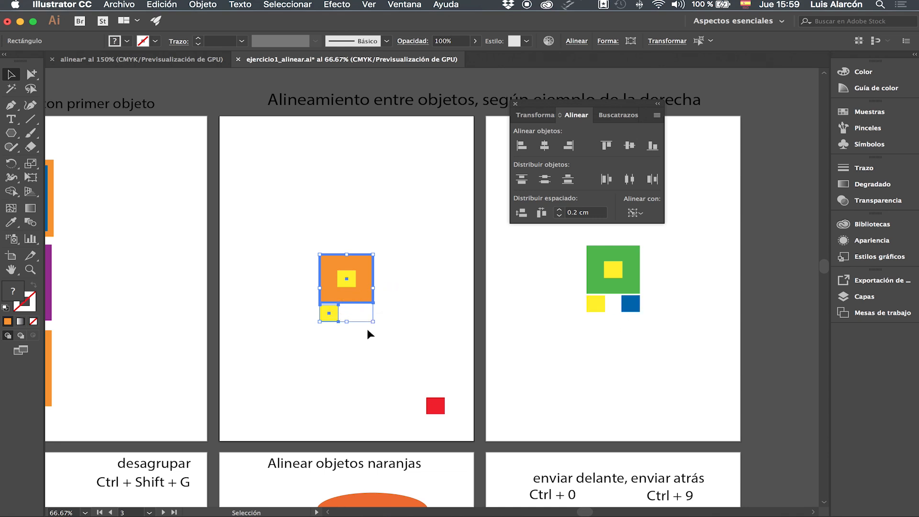
click(425, 270)
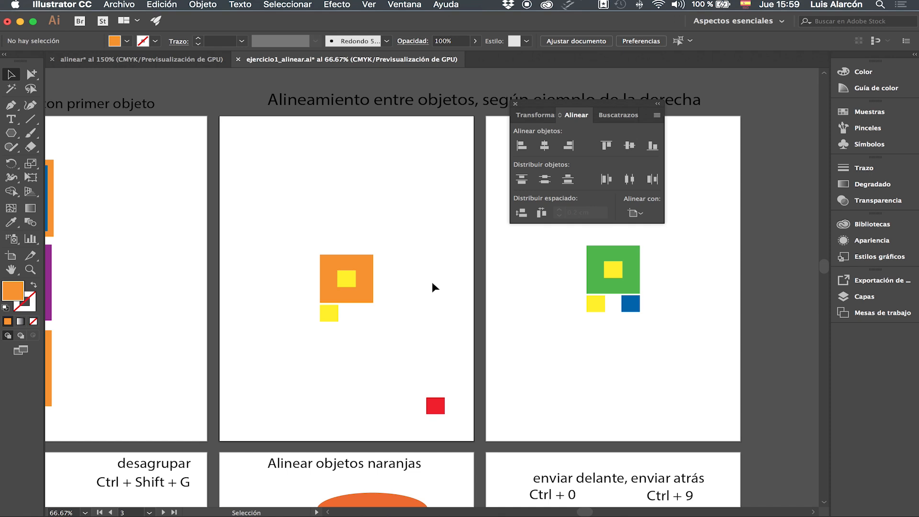
Step: Using the orange square as key object, align the red square to its right edge and space it 0.2 cm vertically below
click(366, 302)
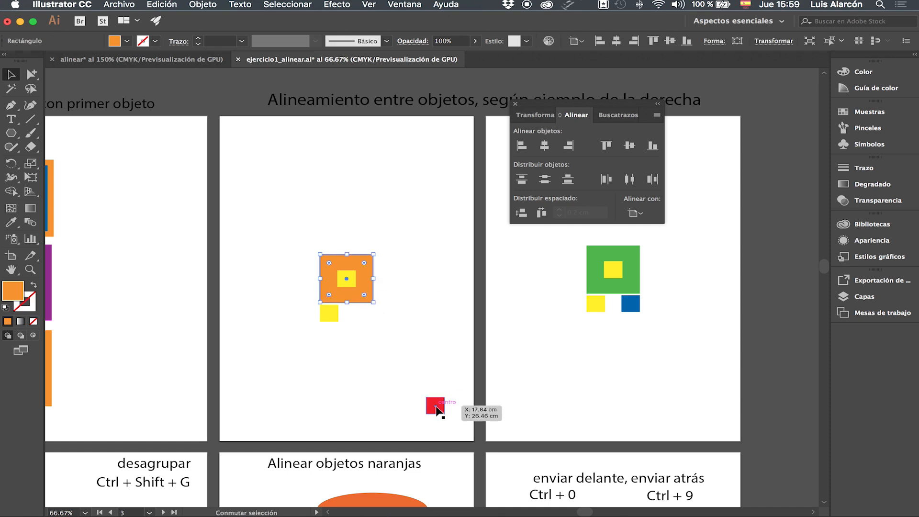
shift+click(436, 407)
click(369, 277)
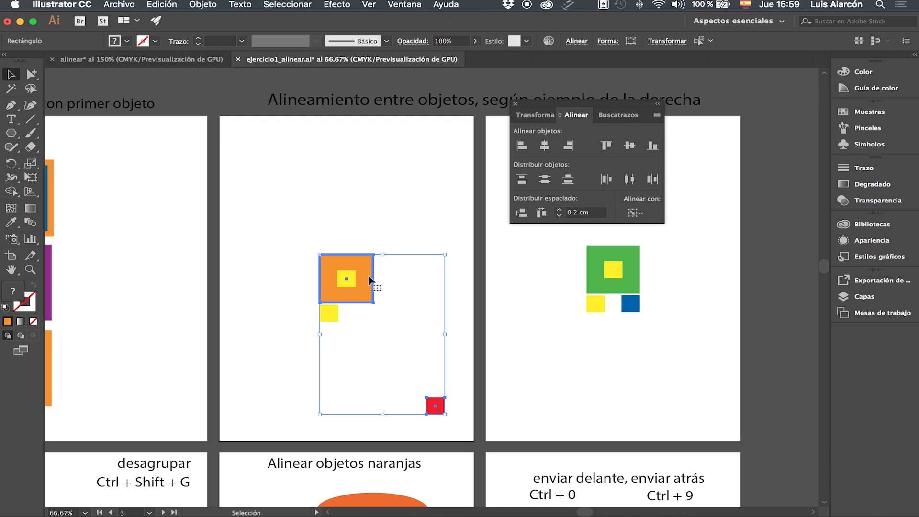
click(569, 149)
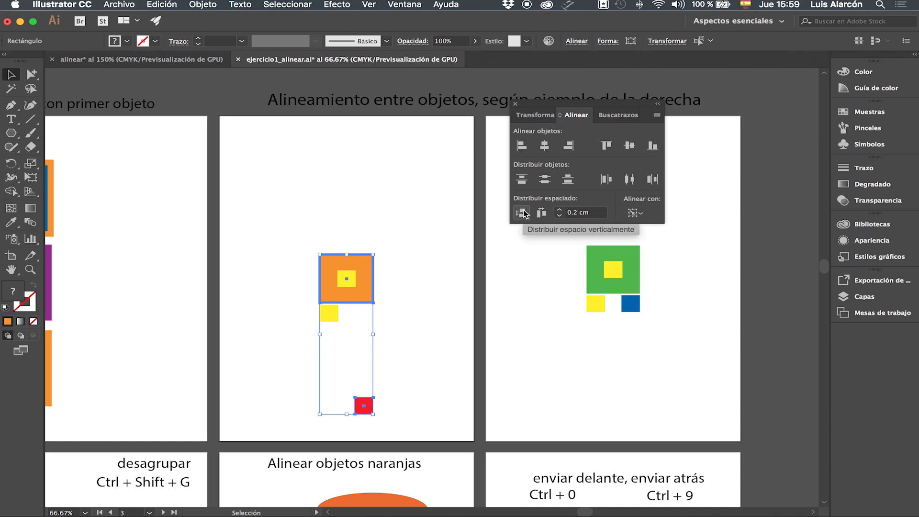
click(521, 216)
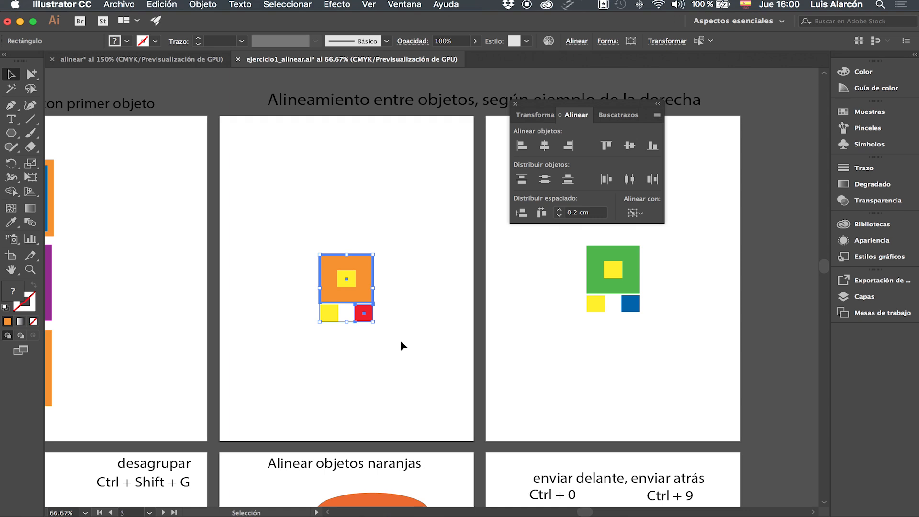
Step: Group the orange, yellow and red squares, move the group slightly down and to the right, and deselect it
drag(286, 223, 400, 383)
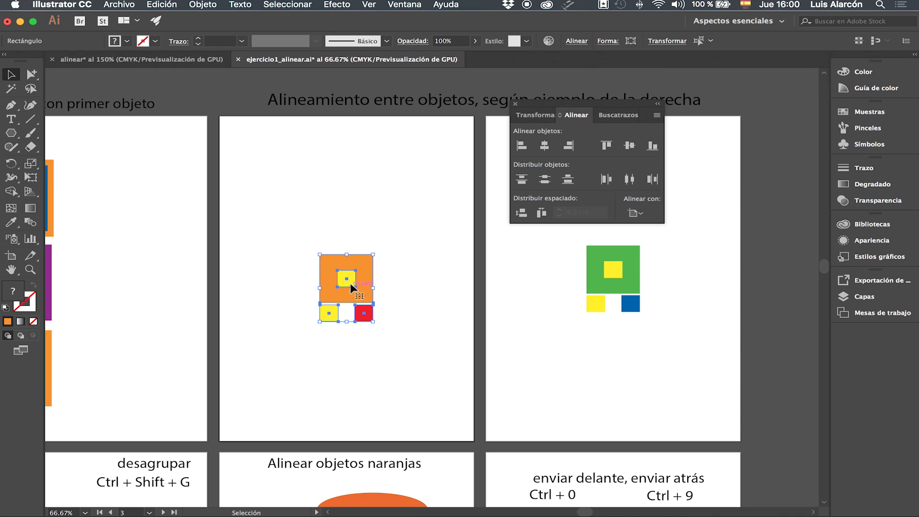
right_click(365, 265)
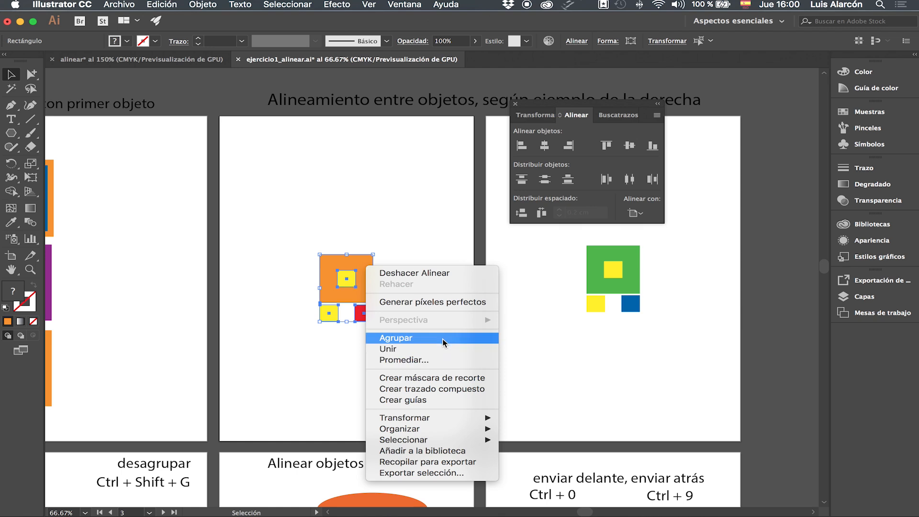
click(445, 342)
drag(355, 283, 334, 293)
click(442, 282)
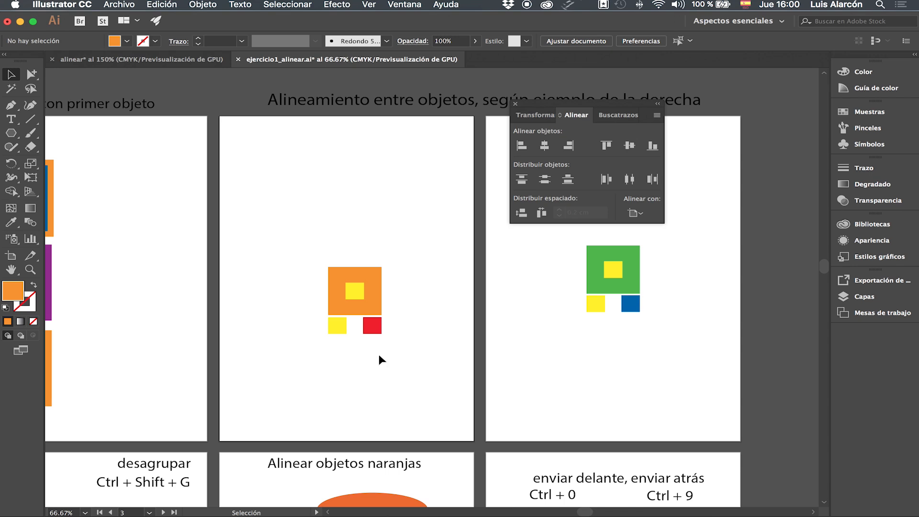
Step: Center all eight colored bars horizontally in the "alinear y distribuir altos" exercise, using the dark blue bar as key object
key(space)
drag(251, 374, 599, 260)
drag(484, 319, 636, 261)
drag(380, 336, 382, 206)
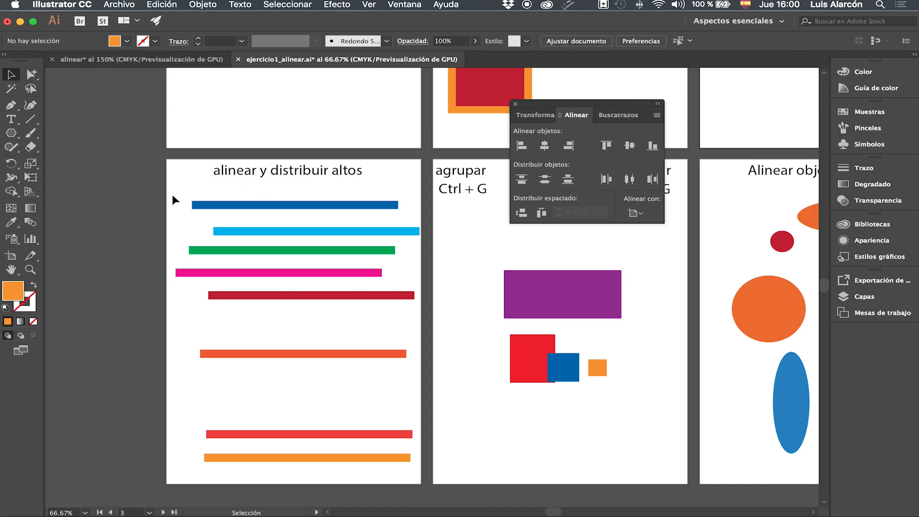
drag(168, 194, 424, 476)
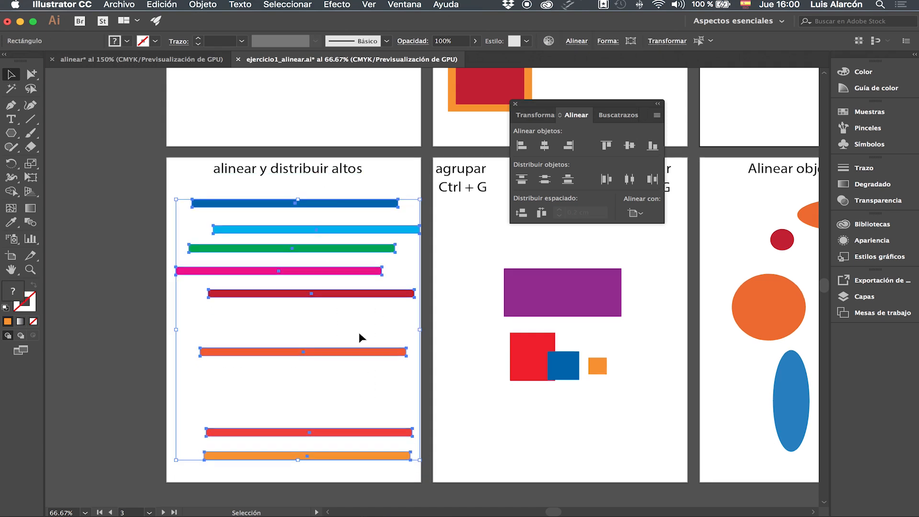
click(329, 206)
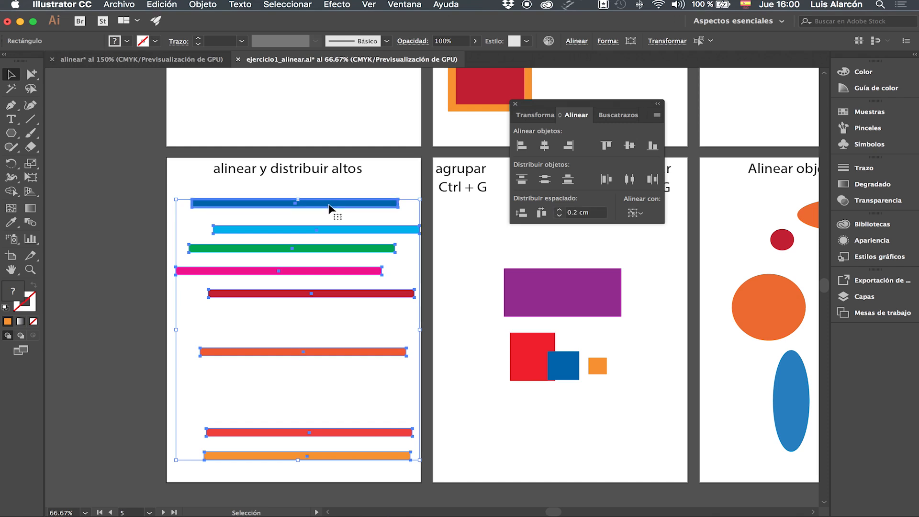
click(546, 149)
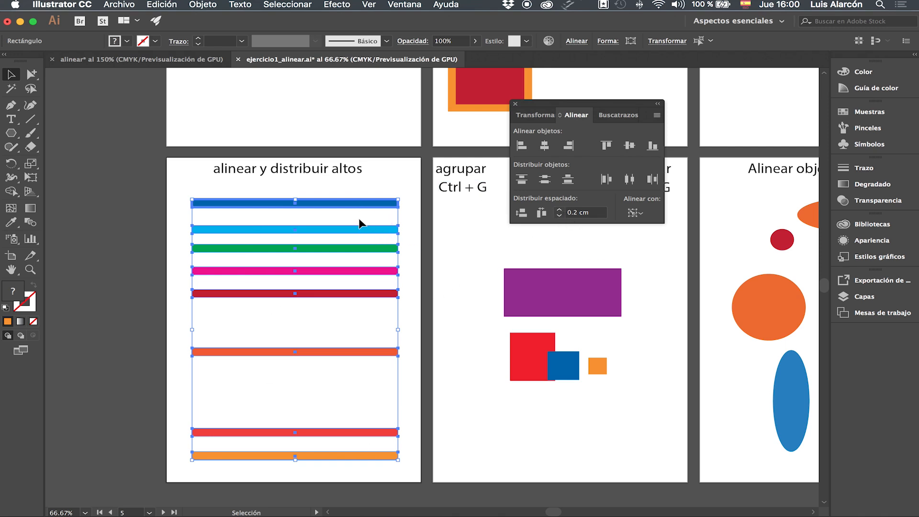
Step: Distribute the vertical spacing between the eight bars at 1 cm from the dark blue bar, and deselect them
click(559, 211)
click(559, 210)
click(559, 211)
click(559, 210)
click(559, 211)
click(559, 210)
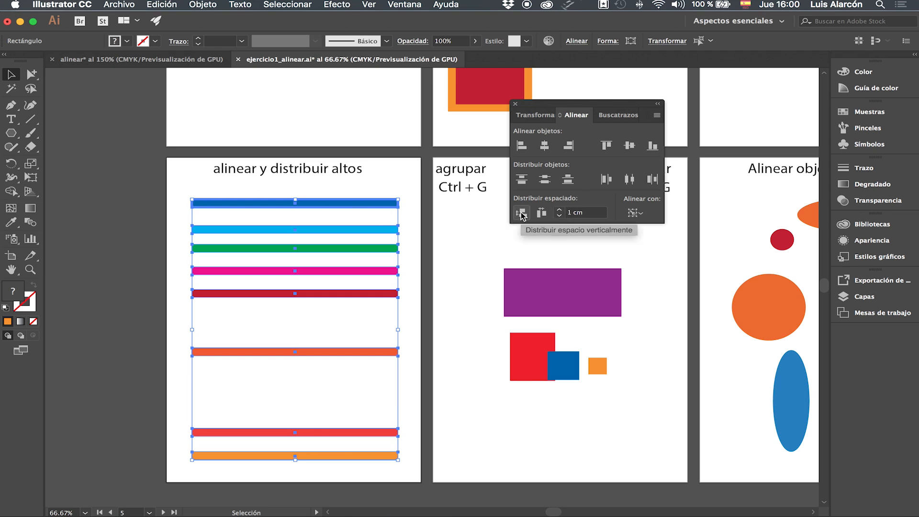
click(521, 214)
click(386, 367)
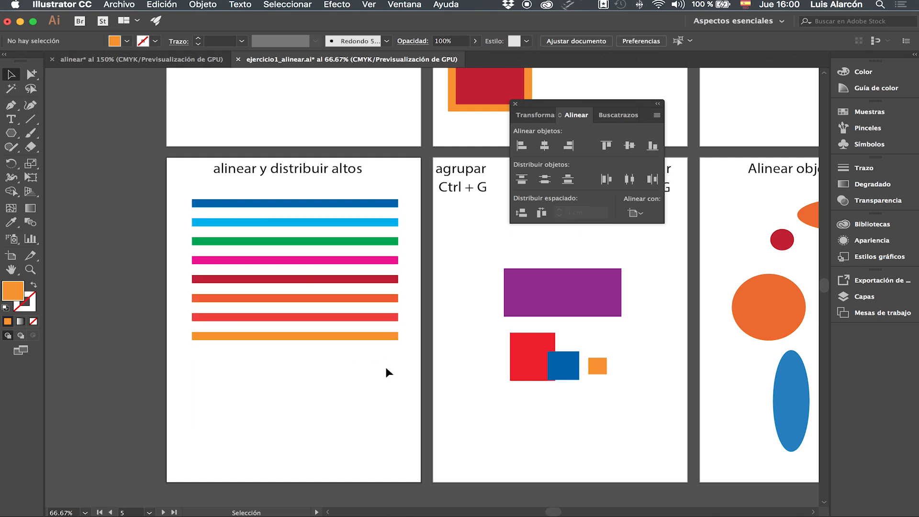
Step: Move the red, blue and orange squares onto the purple rectangle in the "agrupar / desagrupar" exercise, roughly nested inside one another
drag(550, 308, 316, 314)
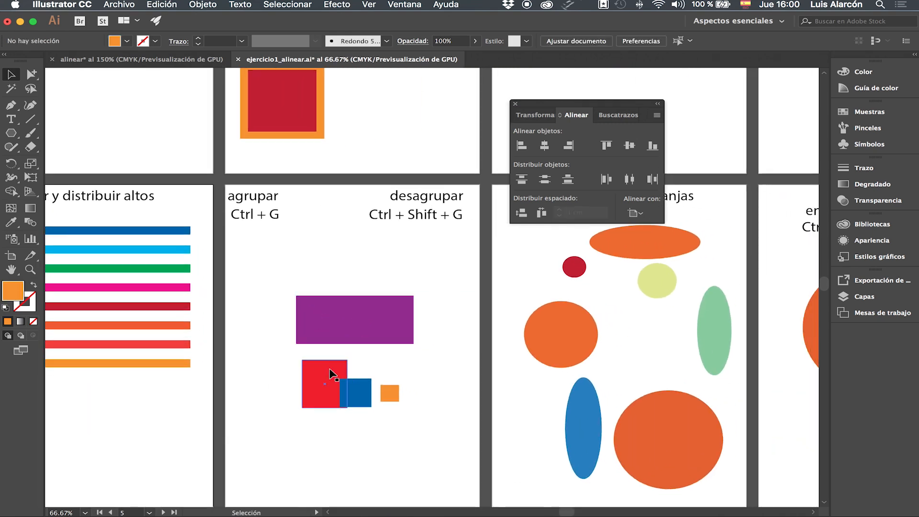
drag(333, 373, 360, 308)
drag(371, 405, 373, 339)
drag(386, 390, 353, 323)
Step: Center the red, blue and orange squares horizontally and vertically on the purple rectangle as key object
drag(458, 395, 410, 323)
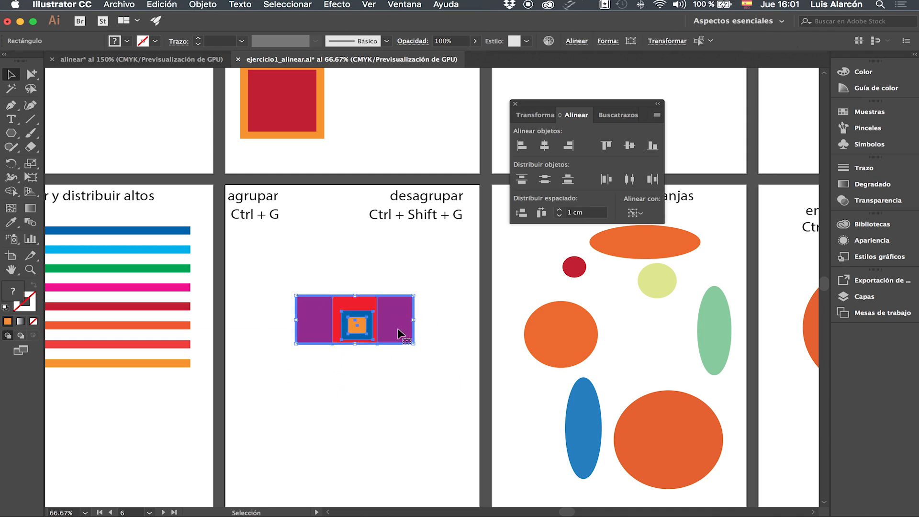
click(544, 145)
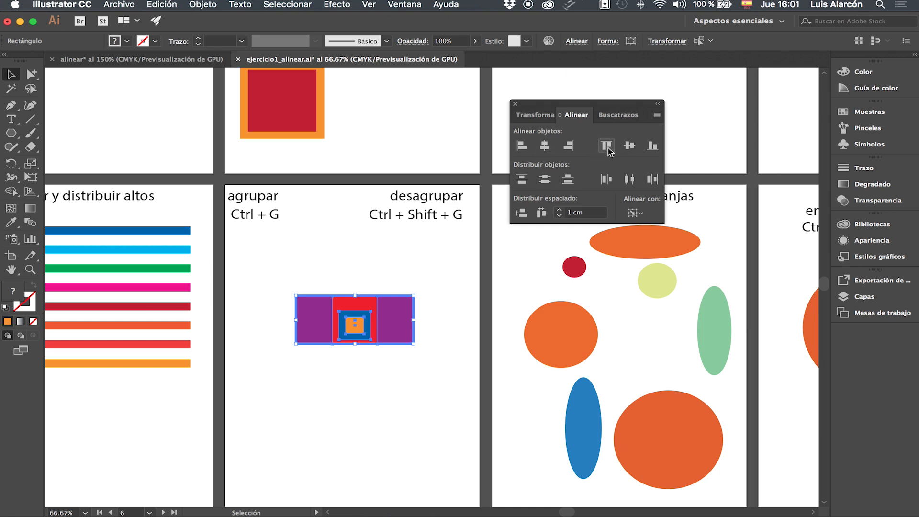
click(630, 145)
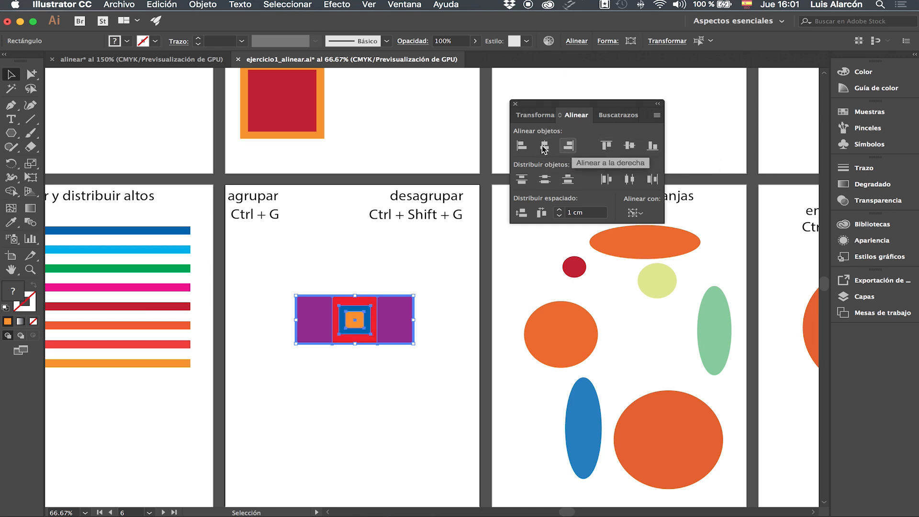
Step: Try aligning the squares to the left and right edges of the purple rectangle, and center them horizontally again
click(522, 146)
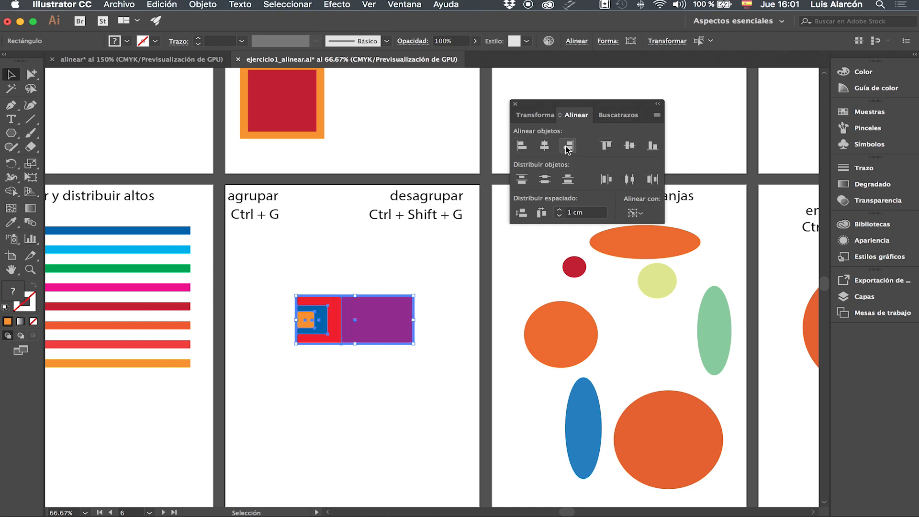
click(568, 146)
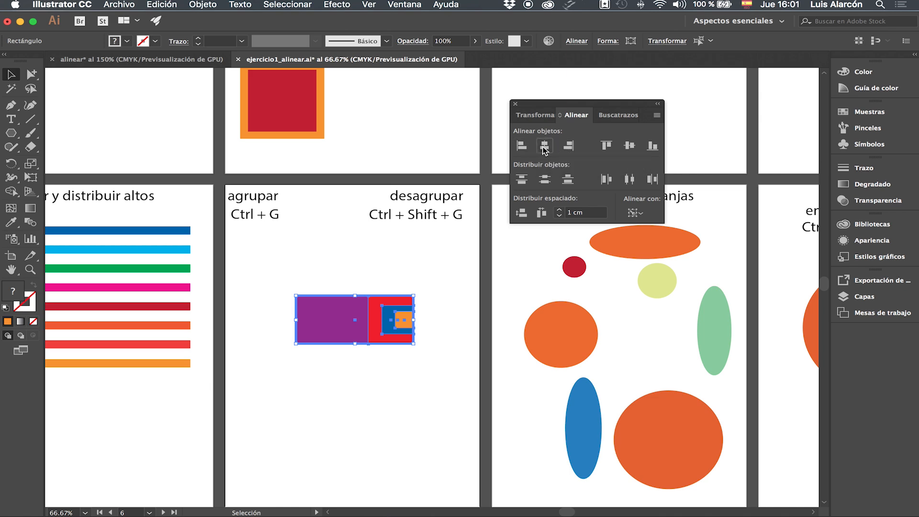
click(544, 146)
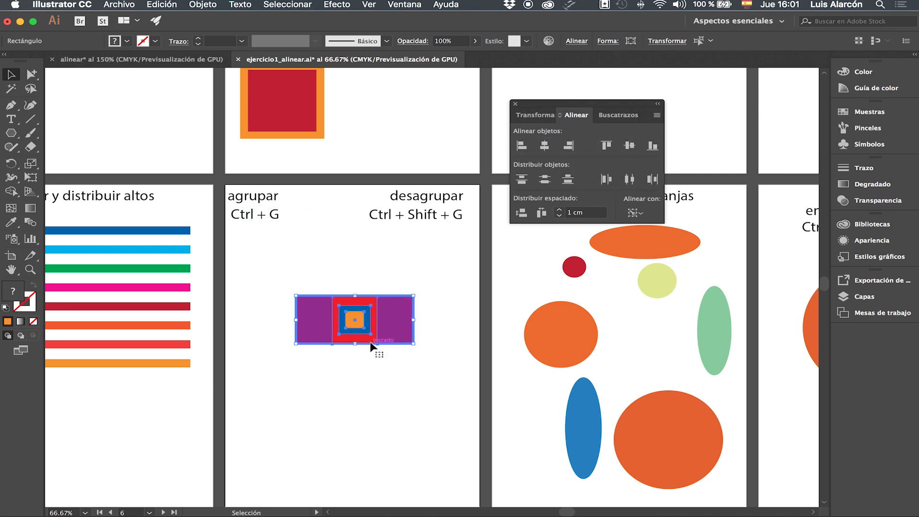
right_click(378, 300)
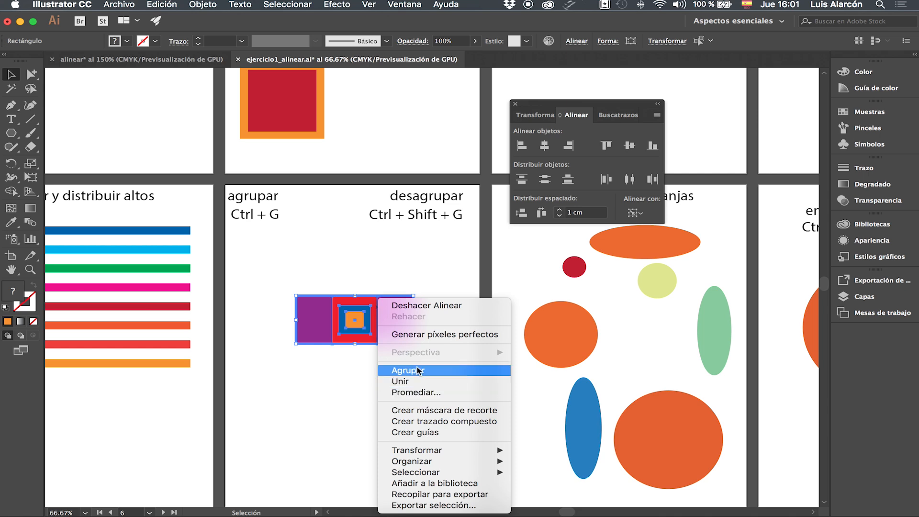
click(327, 231)
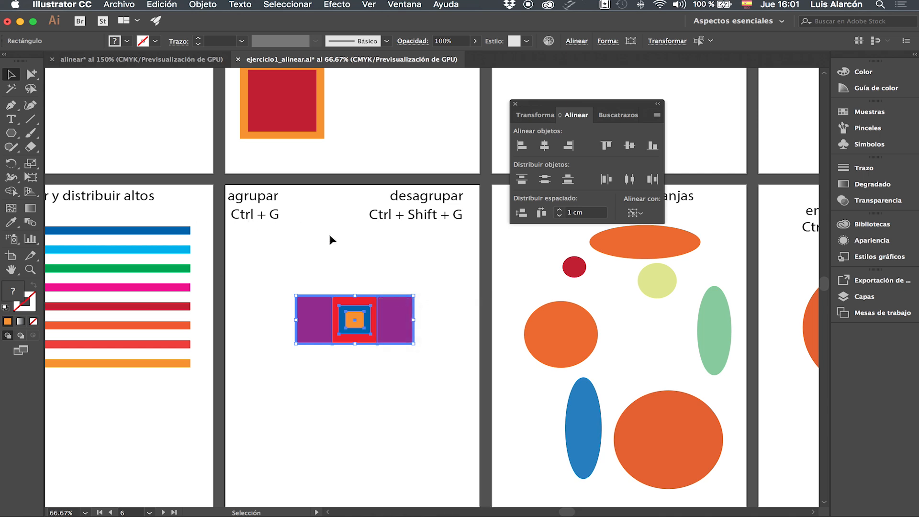
Step: Group the purple rectangle with its nested red, blue and orange squares, and move the group slightly down
right_click(368, 299)
click(441, 281)
drag(405, 309, 407, 330)
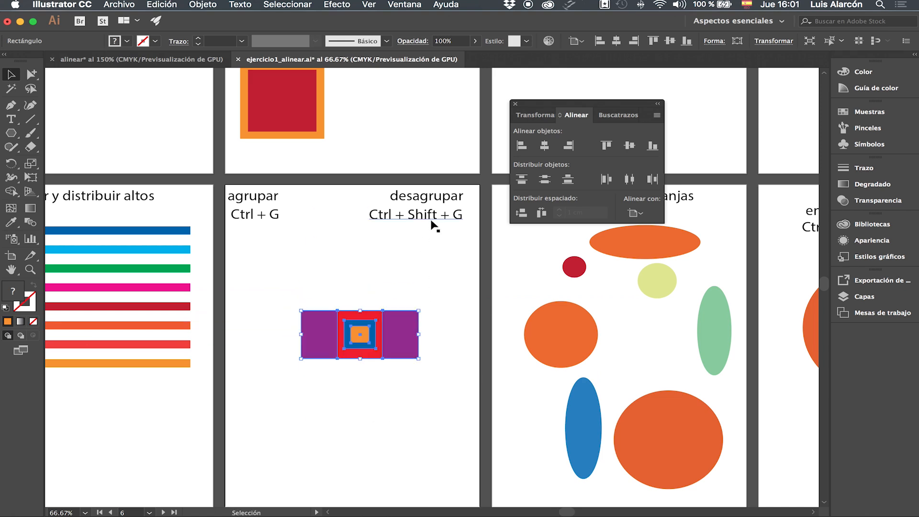
right_click(402, 322)
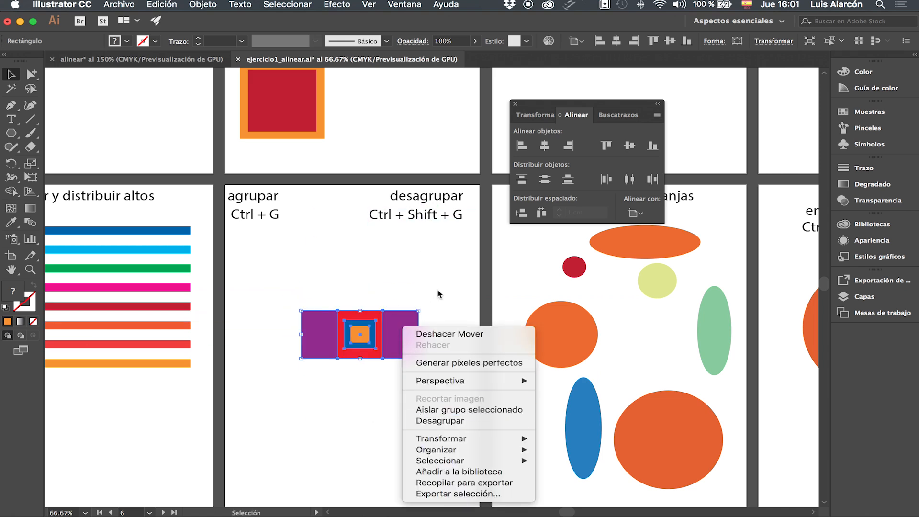
click(434, 273)
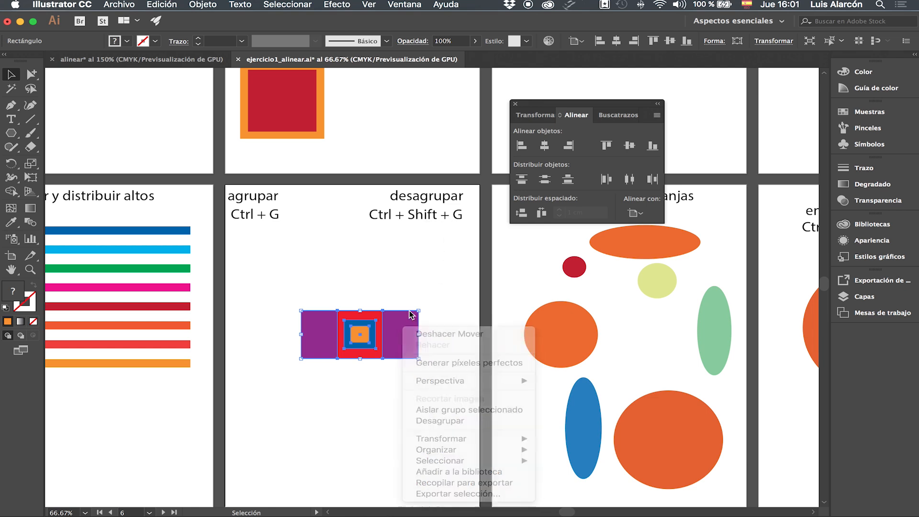
Step: Ungroup the shapes and move them apart, with the red, orange and blue squares below the purple rectangle, and deselect
right_click(390, 328)
click(433, 425)
click(432, 289)
drag(363, 336, 311, 399)
click(383, 338)
click(445, 282)
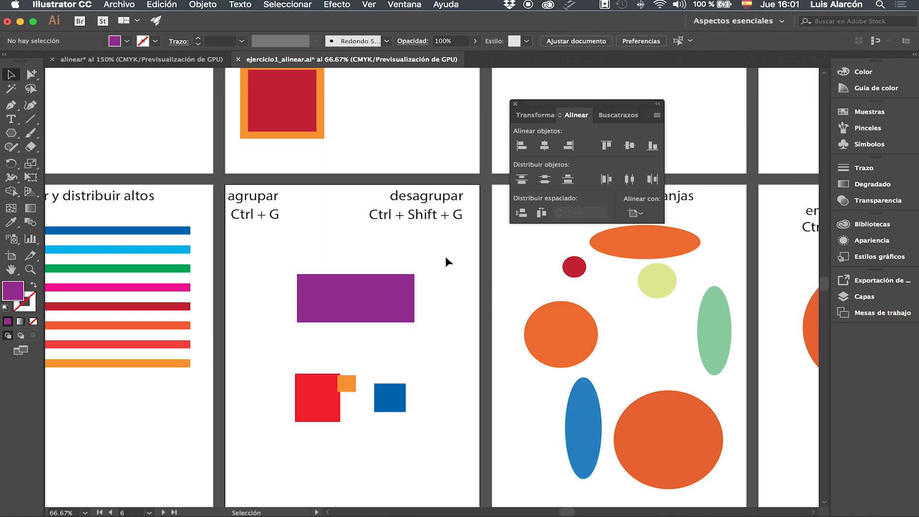
key(ctrl+Right)
scroll(444, 236, right, 5)
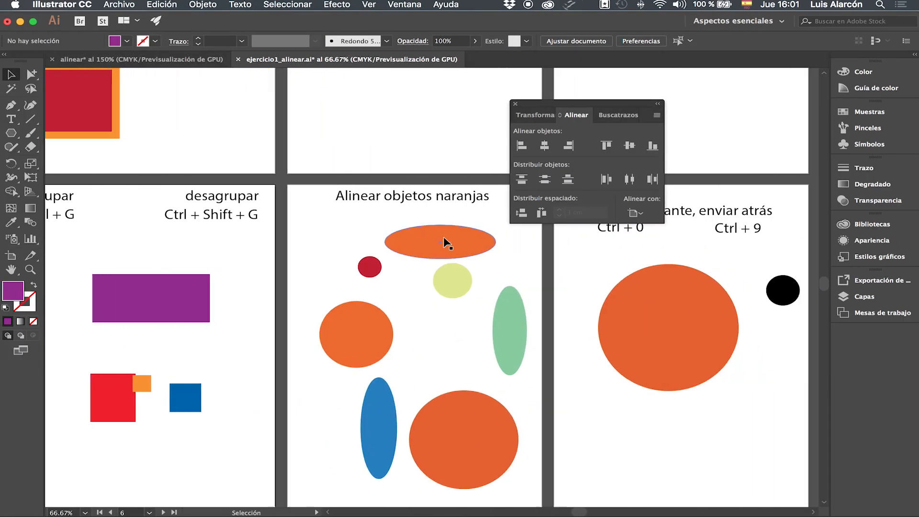
click(444, 238)
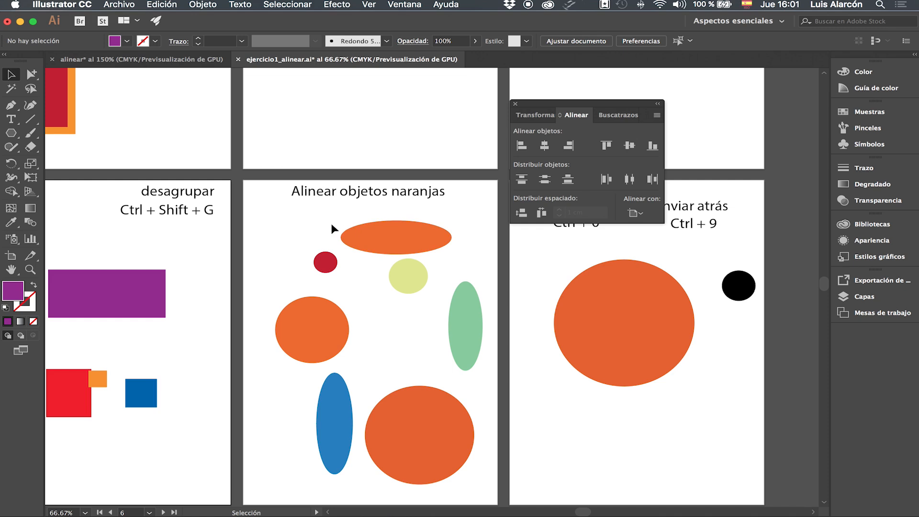
drag(264, 212, 494, 490)
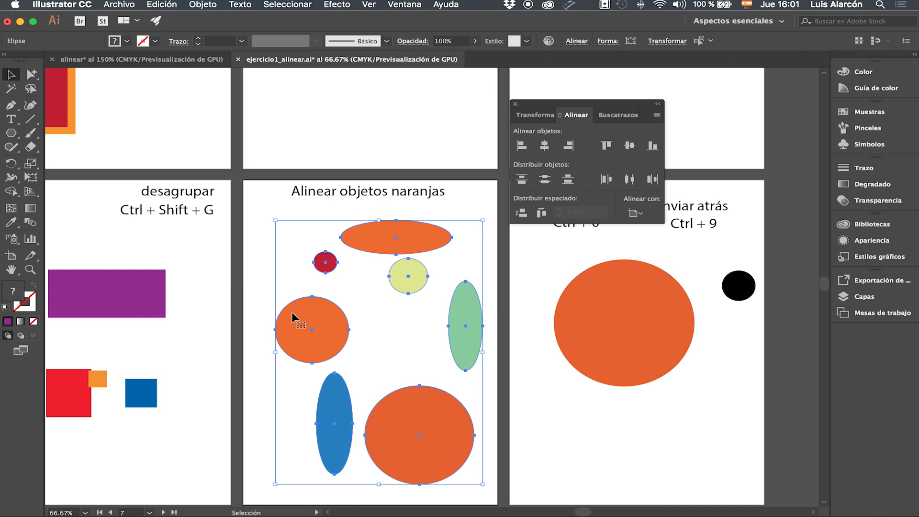
click(261, 242)
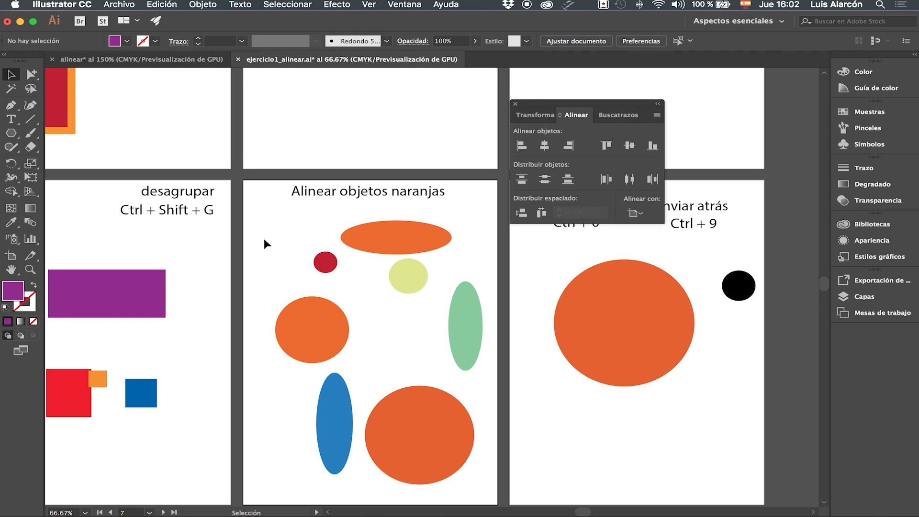
Step: Center the three orange shapes of "Alinear objetos naranjas" horizontally on the upper orange ellipse as key object, and deselect them
shift+click(406, 230)
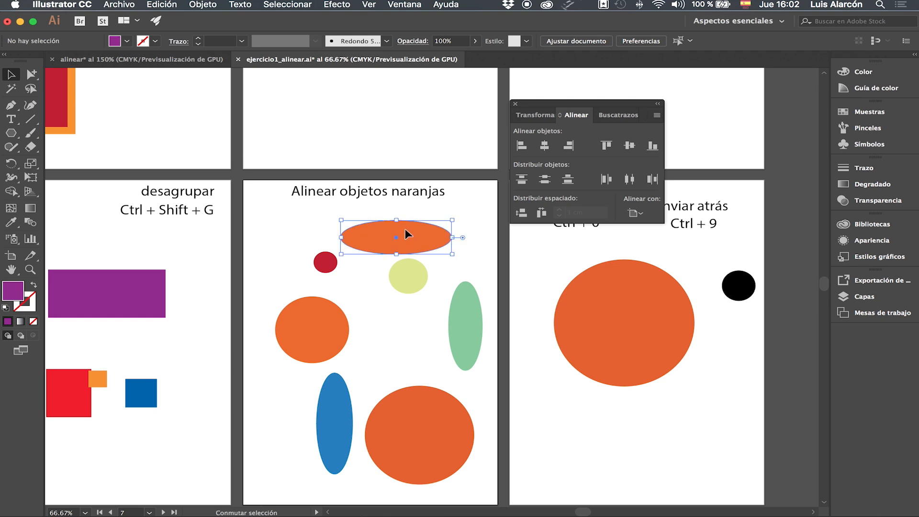
shift+click(309, 320)
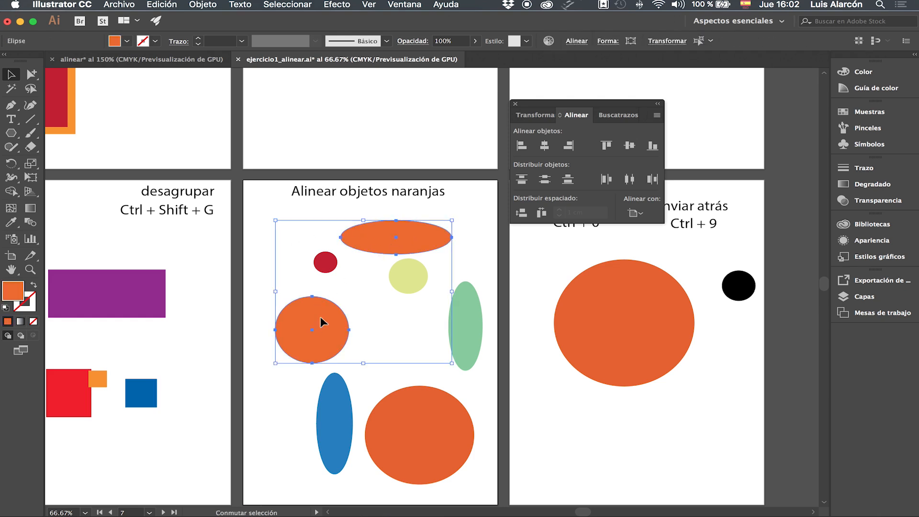
shift+click(430, 424)
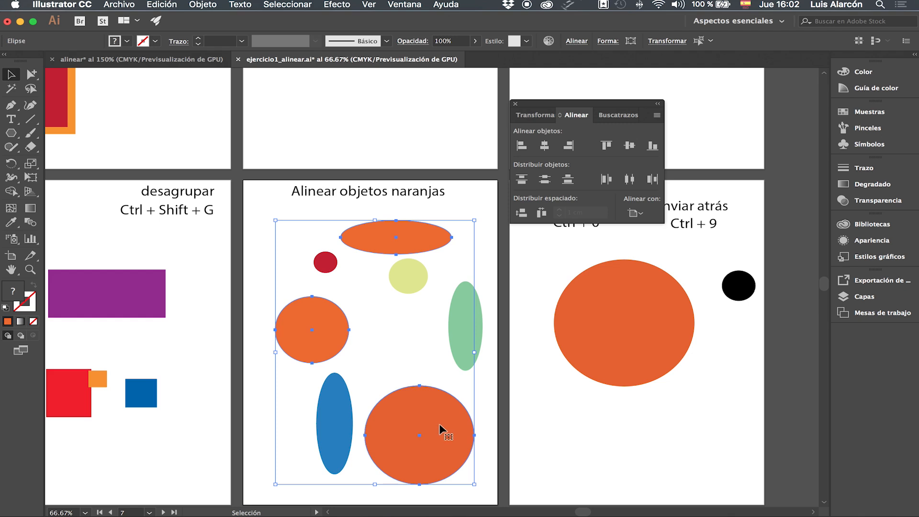
click(412, 236)
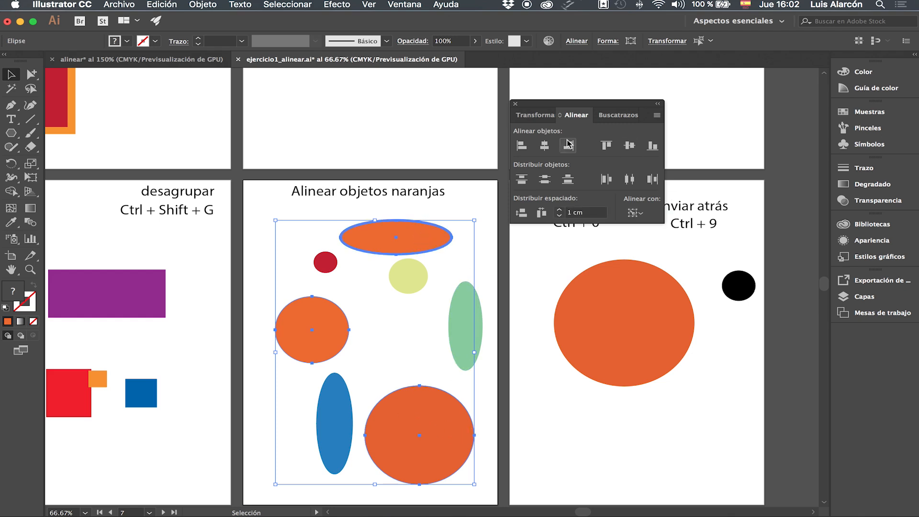
click(545, 147)
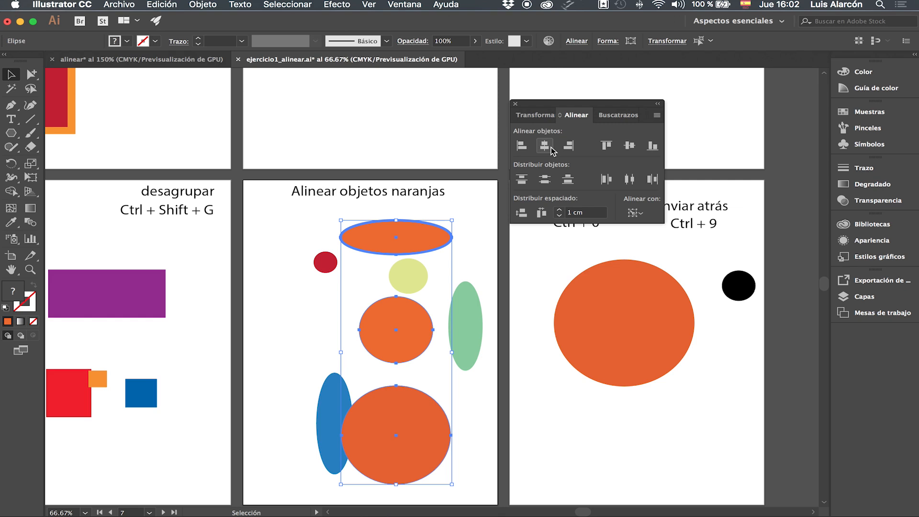
click(509, 263)
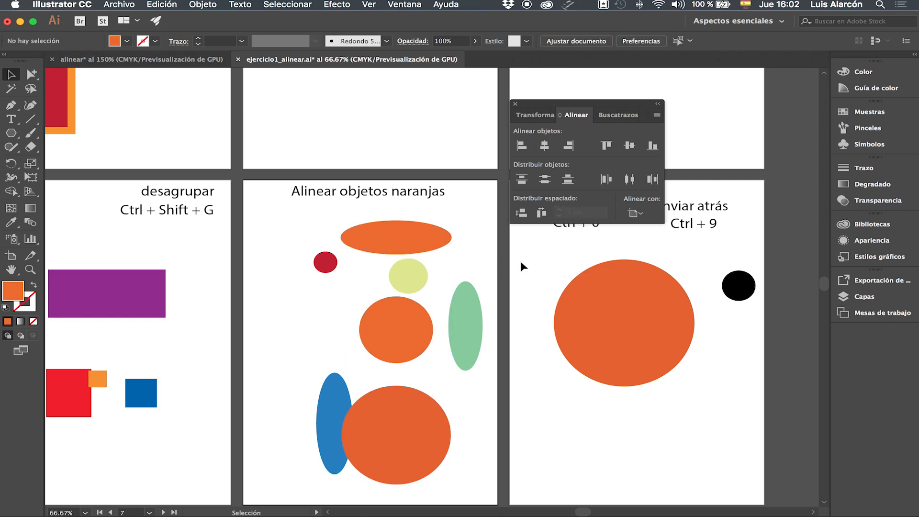
Step: Move the black circle onto the right edge of the large orange circle in the "enviar delante, enviar atrás" exercise, and deselect it
drag(550, 259, 314, 254)
drag(524, 286, 475, 304)
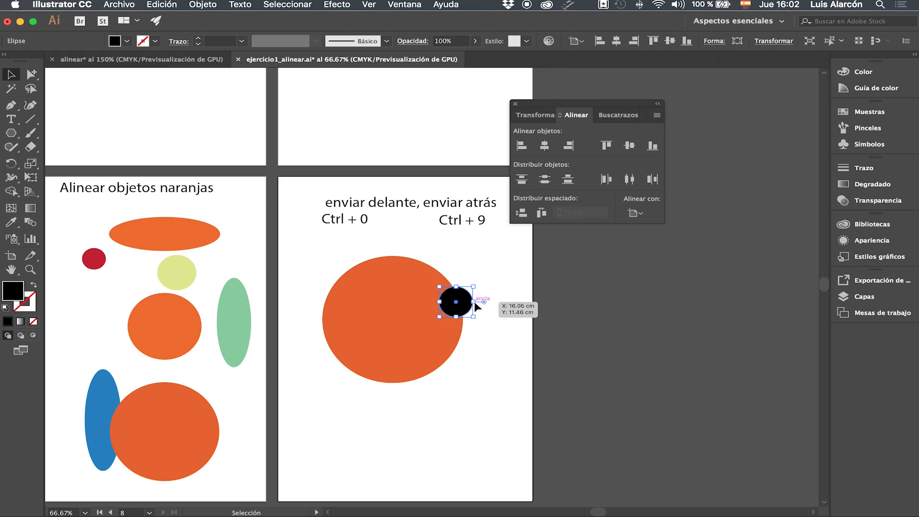
click(495, 275)
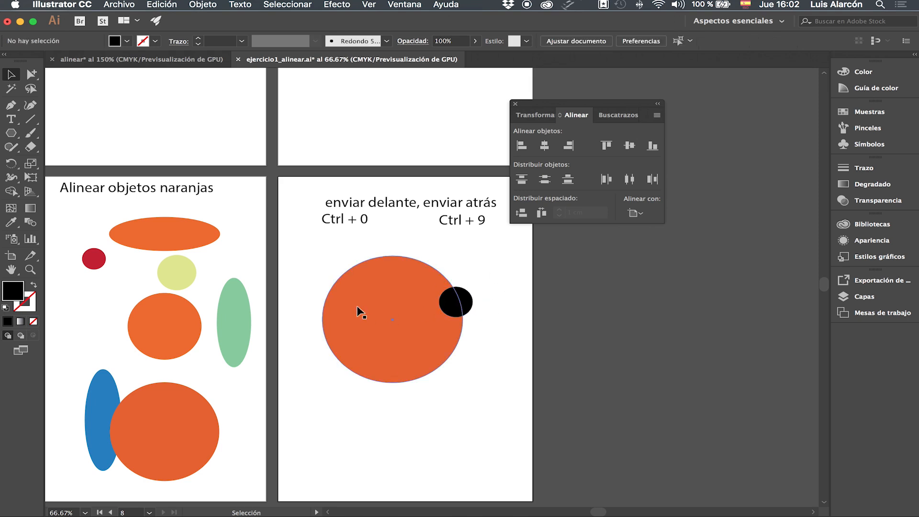
Step: Send the black circle behind the large orange circle and bring it back to the front, several times
click(459, 302)
click(469, 299)
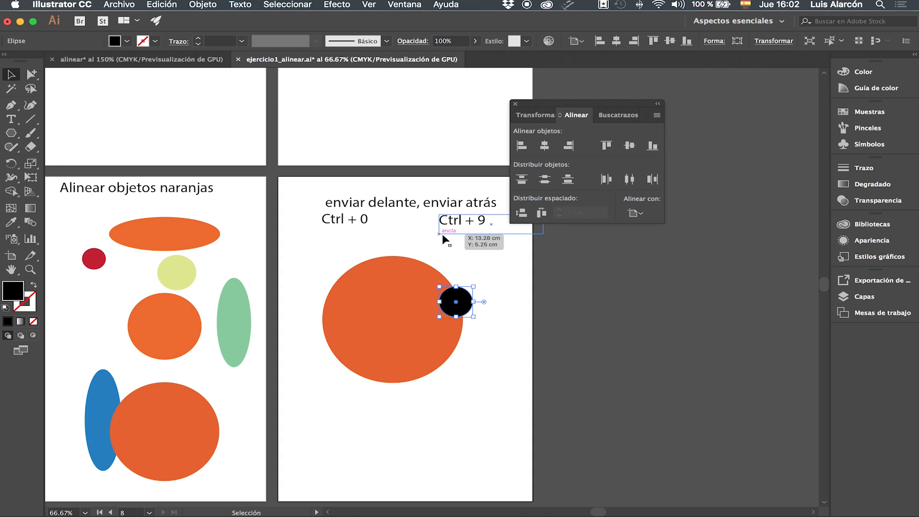
scroll(446, 238, right, 1)
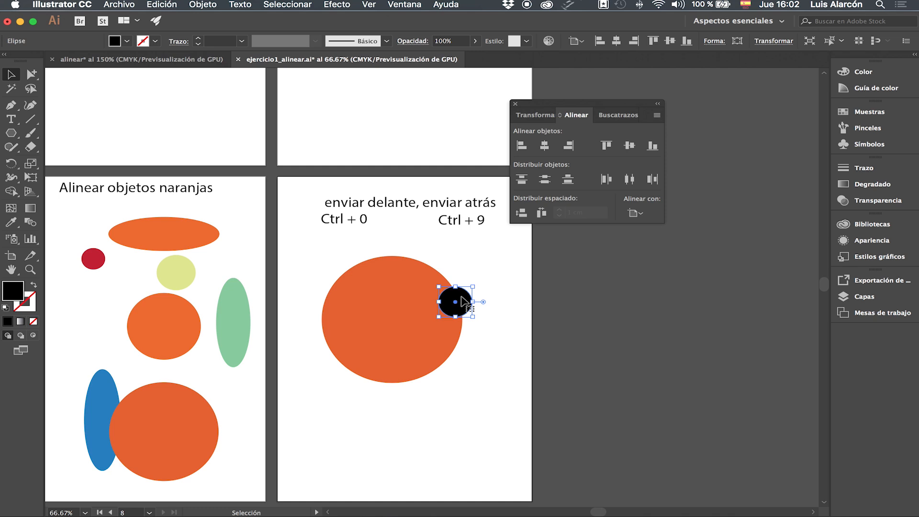
key(ctrl+9)
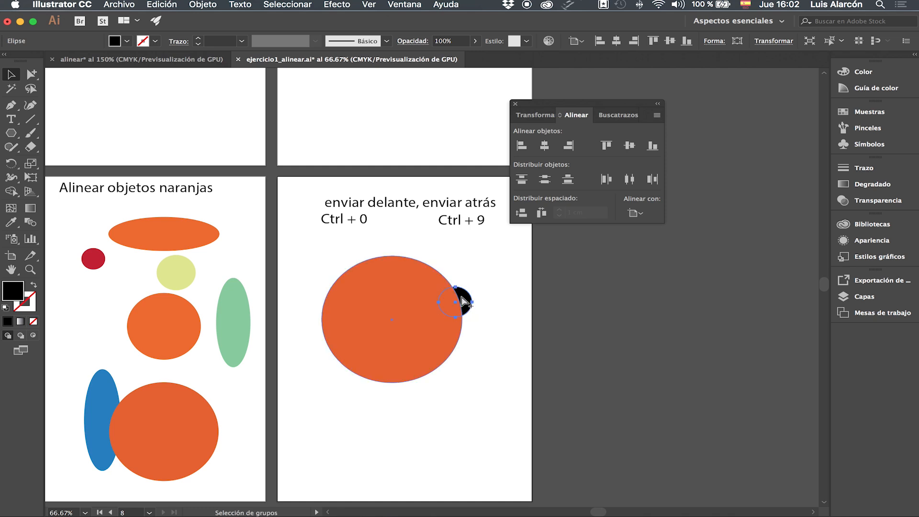
key(ctrl+0)
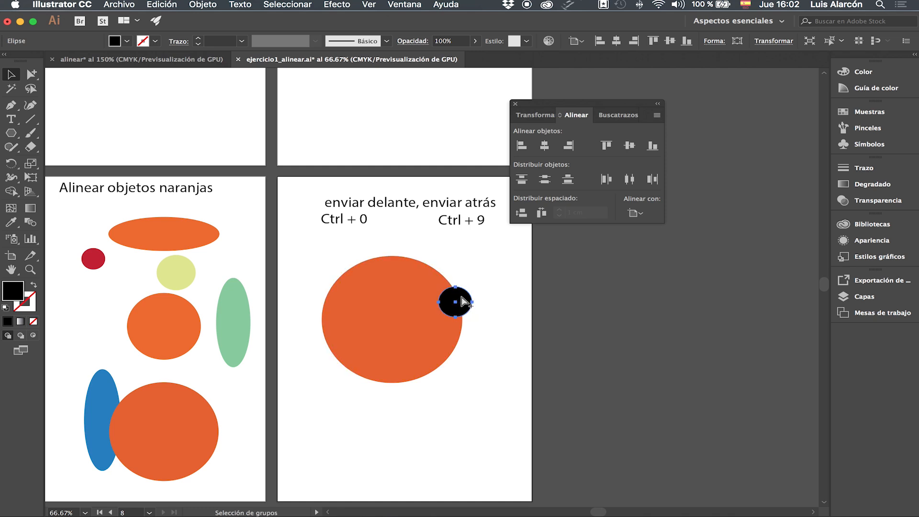
key(ctrl+9)
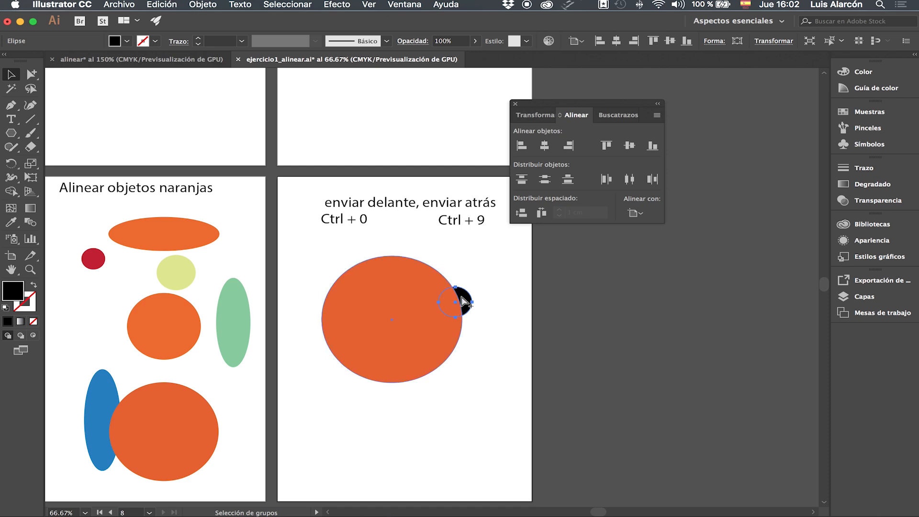
key(ctrl+0)
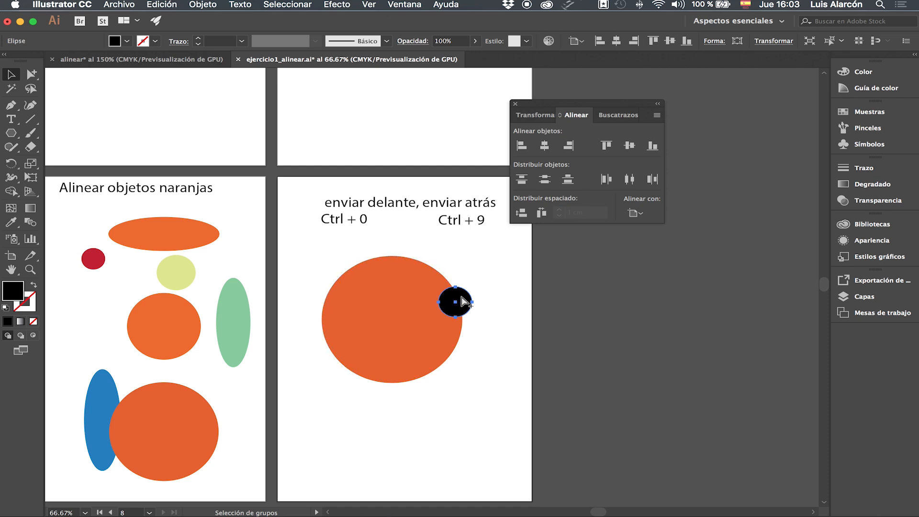
key(ctrl+9)
key(ctrl+0)
Step: Center the black circle horizontally and vertically on the large orange circle as key object, and deselect both
drag(303, 245, 498, 407)
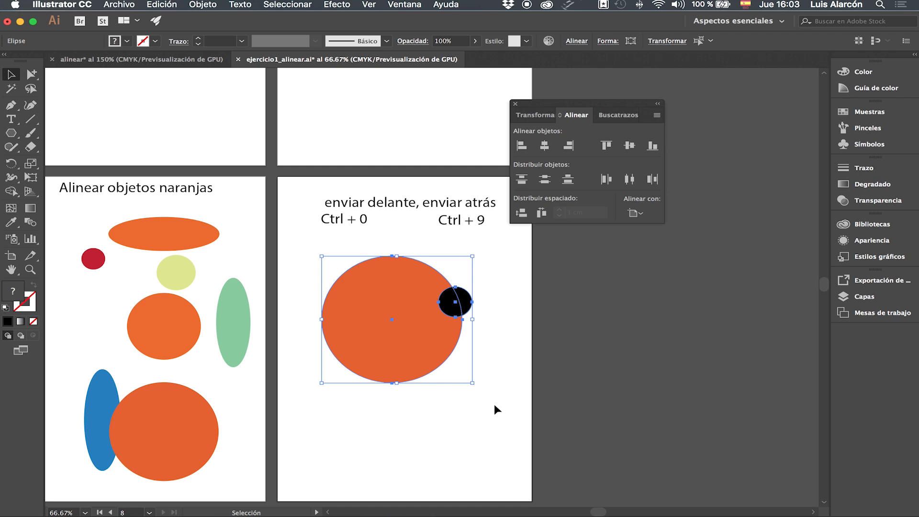
click(393, 292)
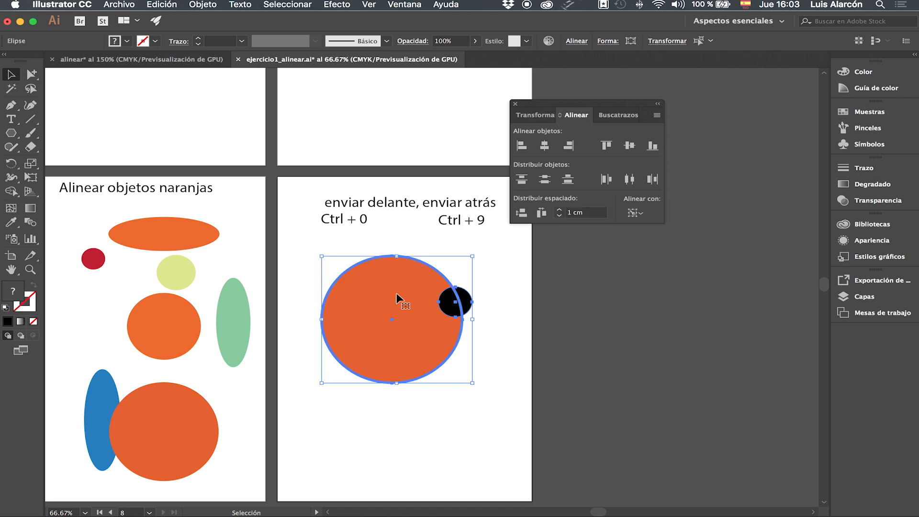
click(544, 145)
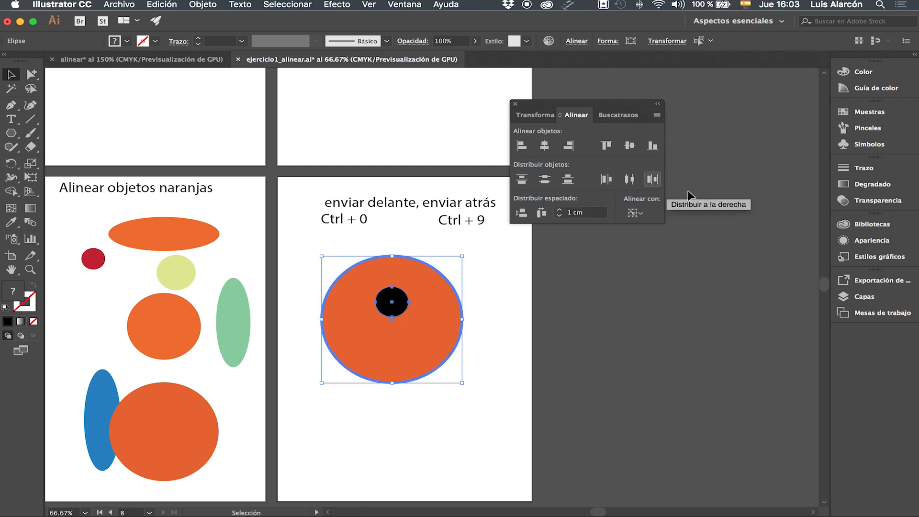
click(630, 146)
click(543, 318)
Step: Fit all artboards in the window and move the Align panel out of the way to review the finished exercises
drag(559, 103, 659, 103)
key(super)
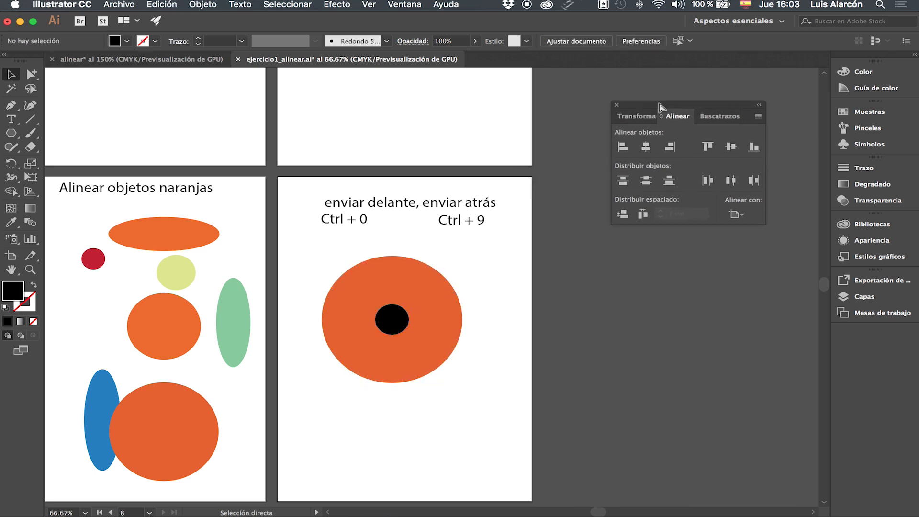
key(super+alt+0)
drag(659, 104, 755, 368)
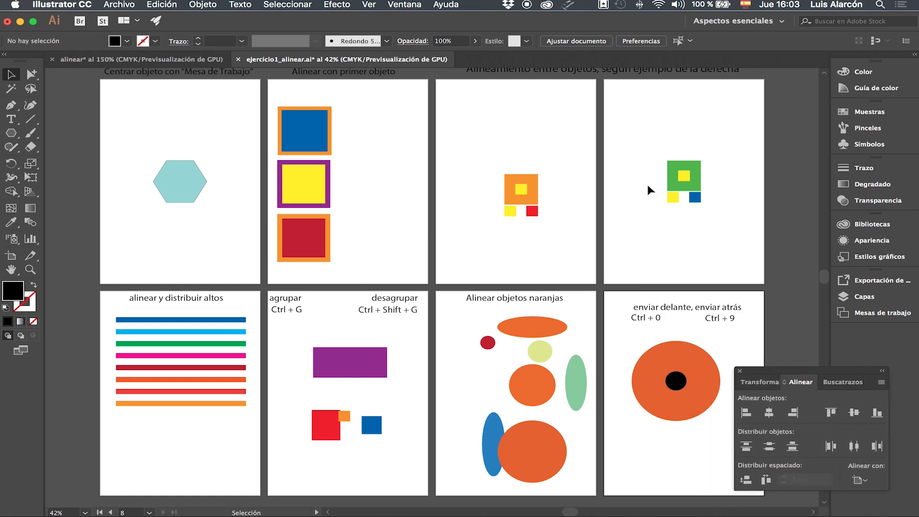